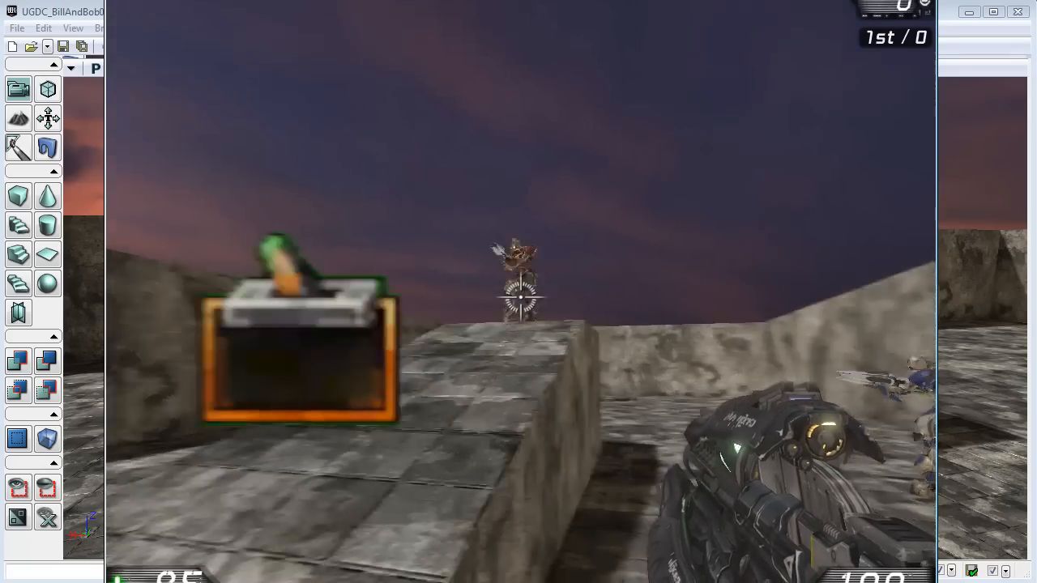
# Playtest the spawned bots around the ramp and trigger, and end the play session.
pyautogui.press('s')
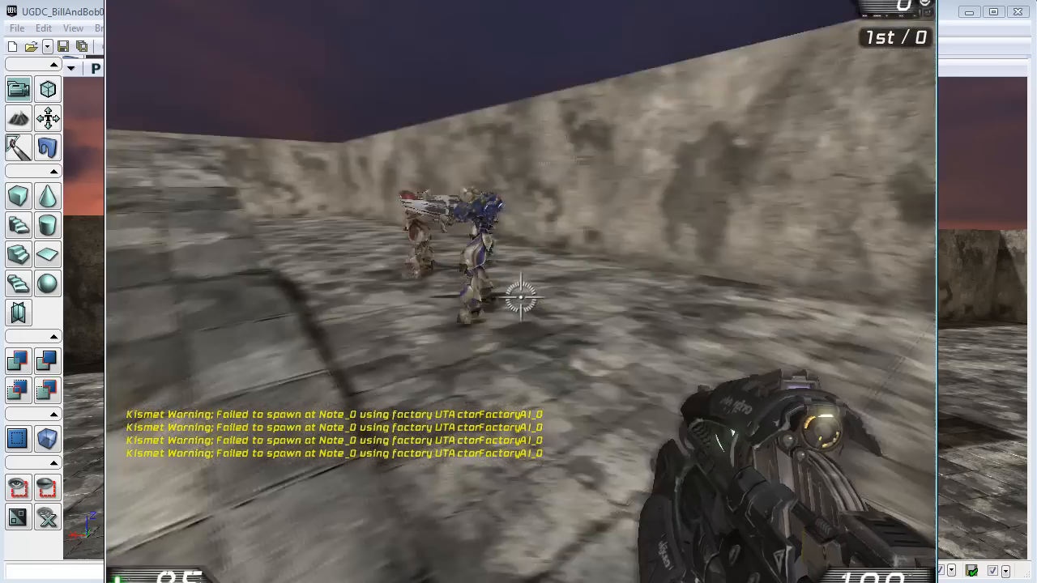
pyautogui.press('s')
pyautogui.press('w')
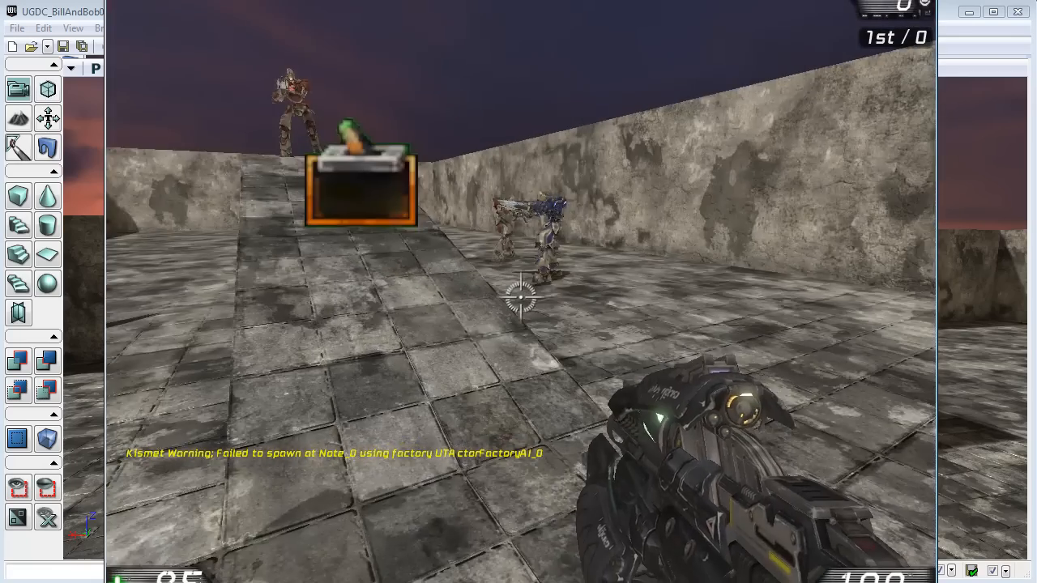
pyautogui.press('s')
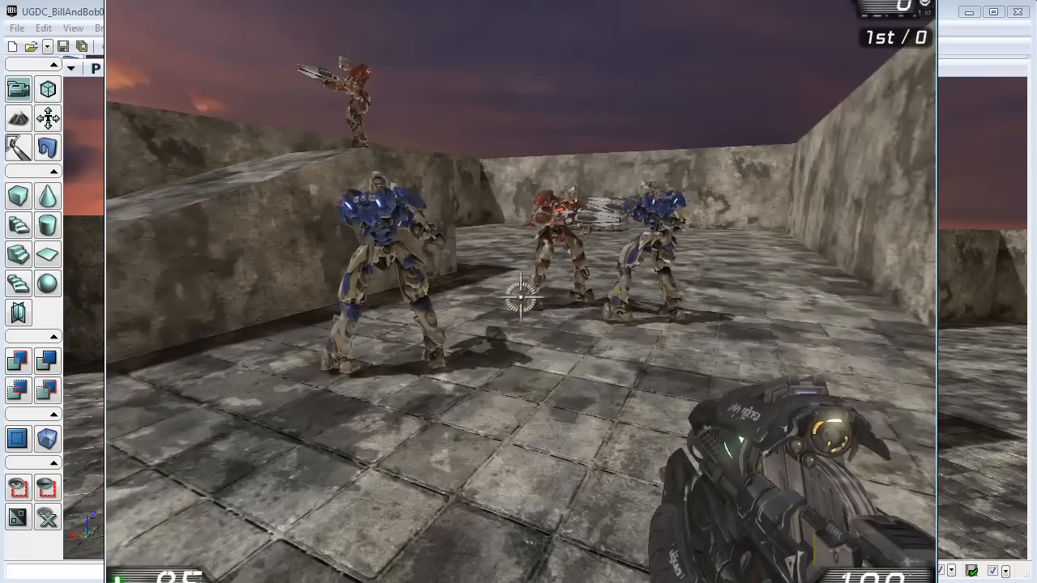
pyautogui.press('w')
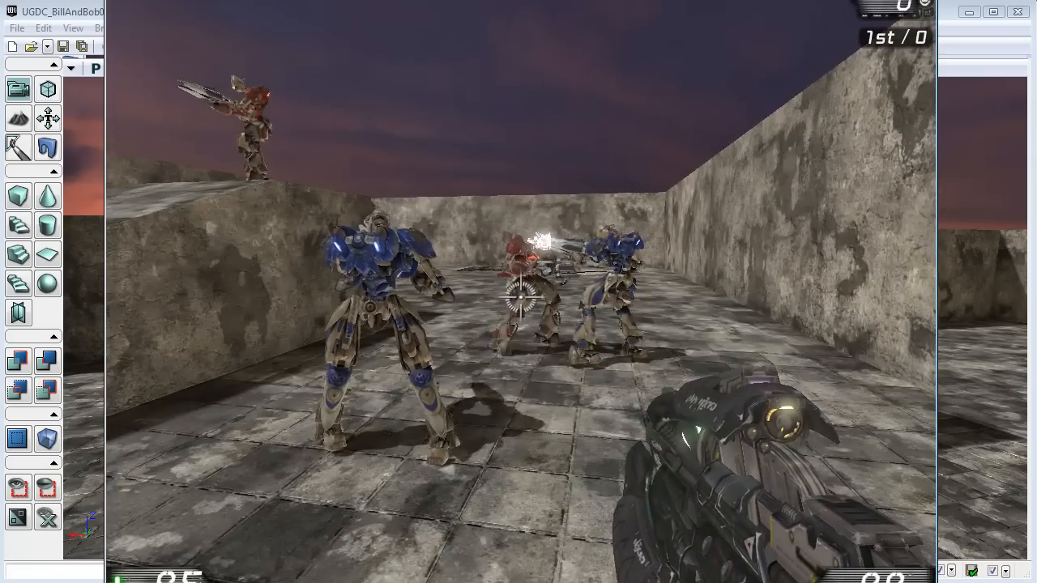
pyautogui.press('Escape')
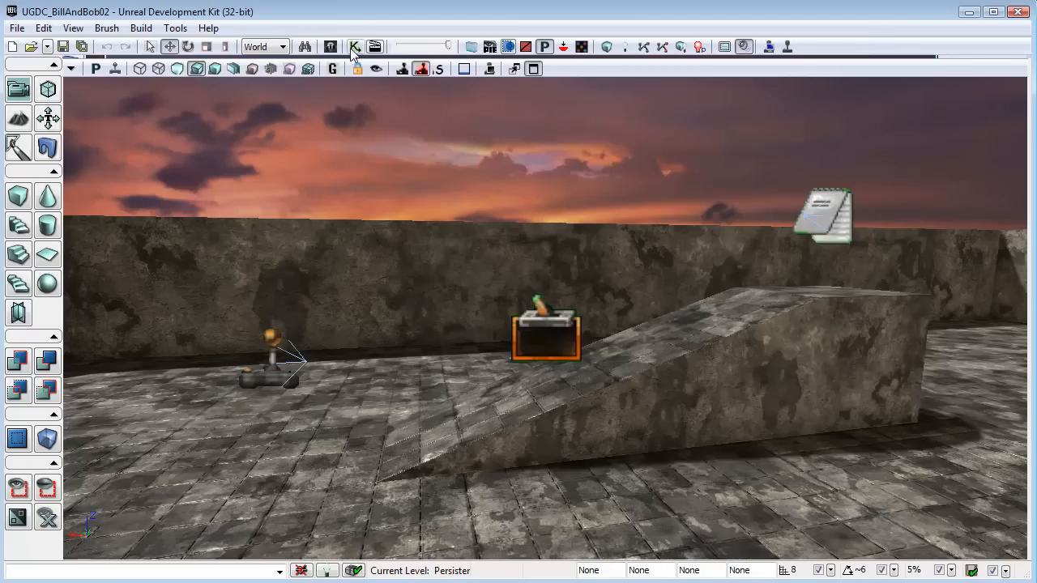
# Open the level's Kismet sequence and review the node chain from the Trigger_0 Touch event through the Open Scene and Close Scene actions.
pyautogui.click(354, 46)
pyautogui.moveTo(348, 157); pyautogui.dragTo(625, 95)
pyautogui.scroll(5, 584, 166)
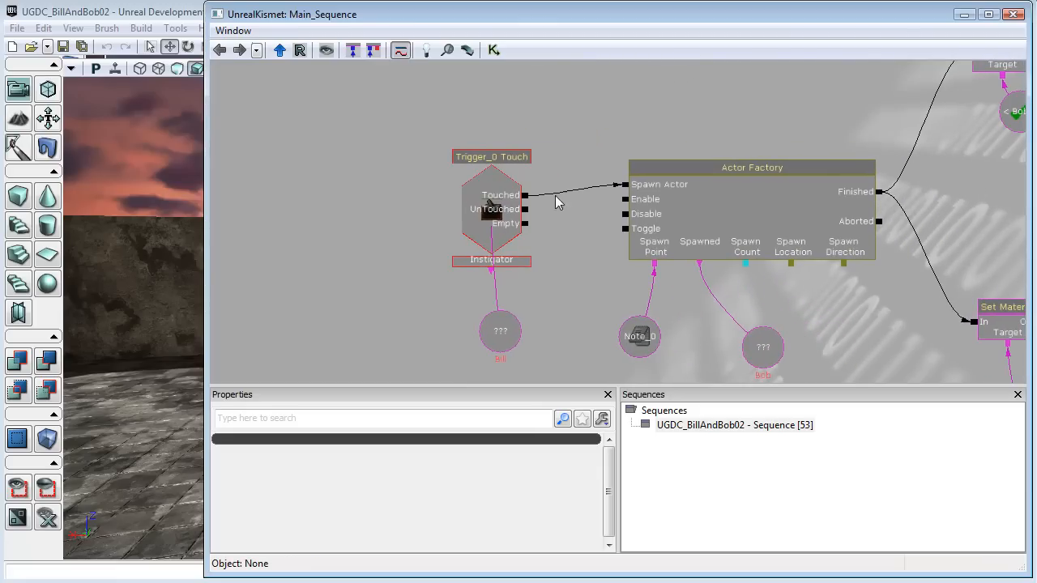
pyautogui.moveTo(699, 112); pyautogui.dragTo(0, 262)
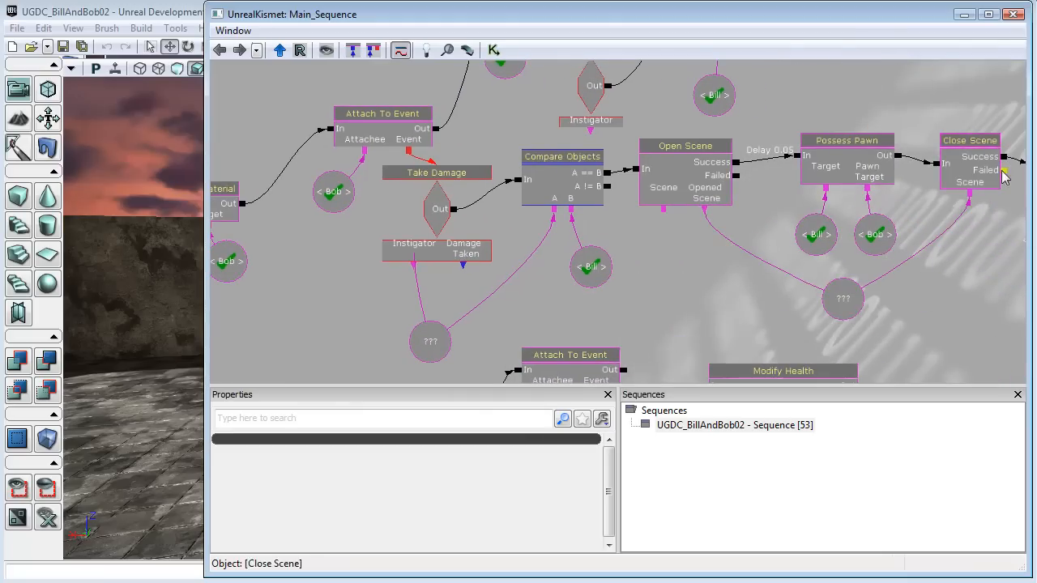
pyautogui.moveTo(937, 101); pyautogui.dragTo(786, 168)
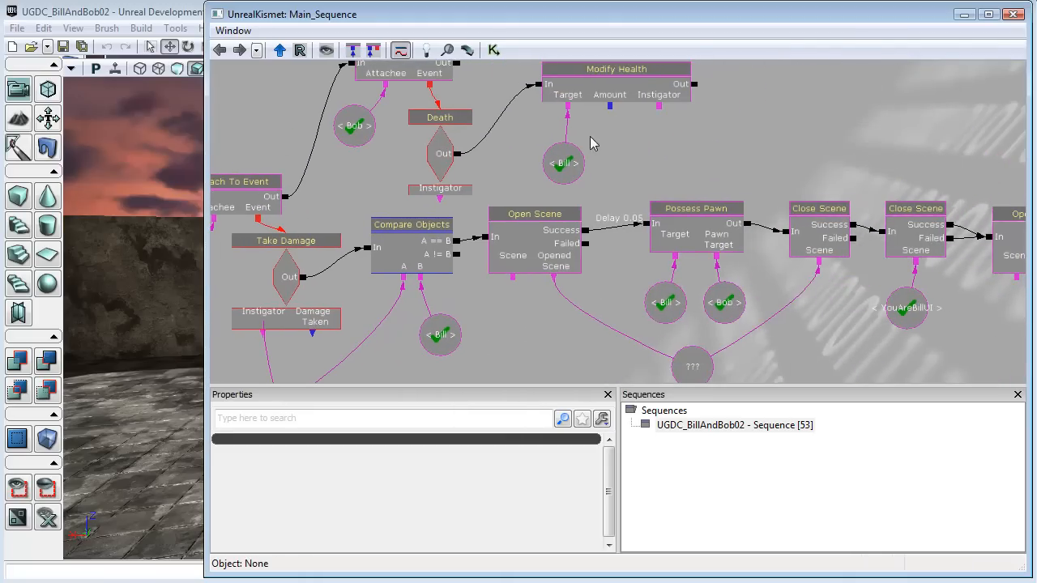
pyautogui.moveTo(643, 157); pyautogui.dragTo(1036, 115)
pyautogui.moveTo(505, 330); pyautogui.dragTo(587, 322)
pyautogui.moveTo(330, 322); pyautogui.dragTo(636, 228)
pyautogui.moveTo(541, 197); pyautogui.dragTo(702, 142)
pyautogui.moveTo(614, 136); pyautogui.dragTo(709, 208)
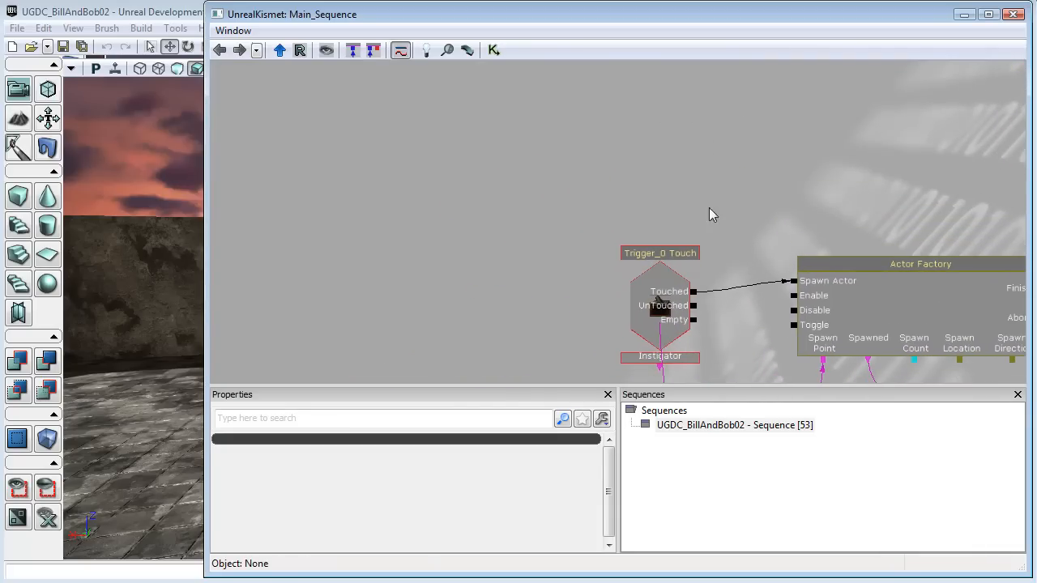
# Add a Toggle action above the Trigger_0 Touch event and link its Event connector to that event.
pyautogui.rightClick(444, 97)
pyautogui.moveTo(507, 107)
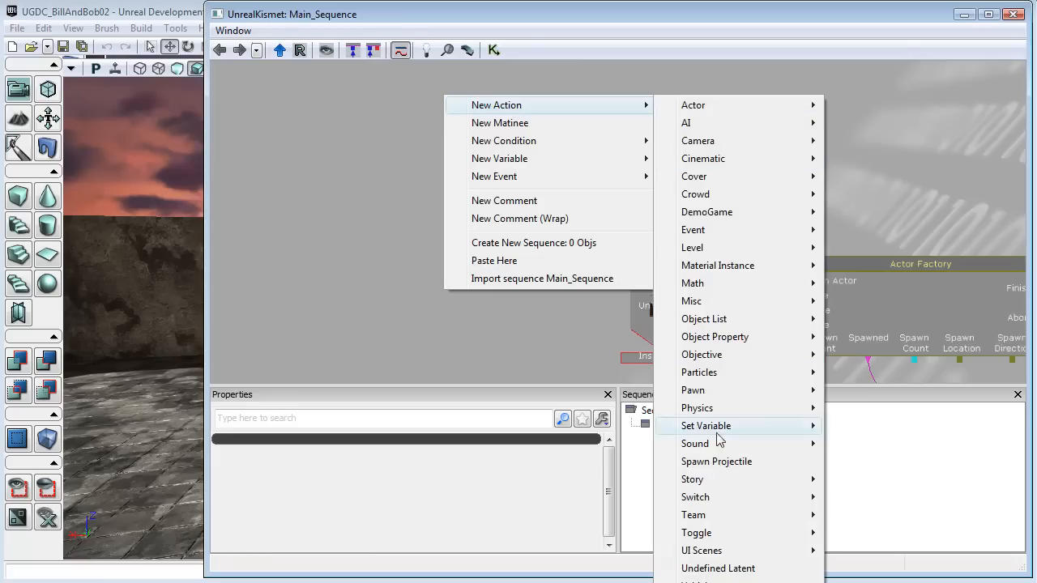
pyautogui.moveTo(721, 535)
pyautogui.click(863, 533)
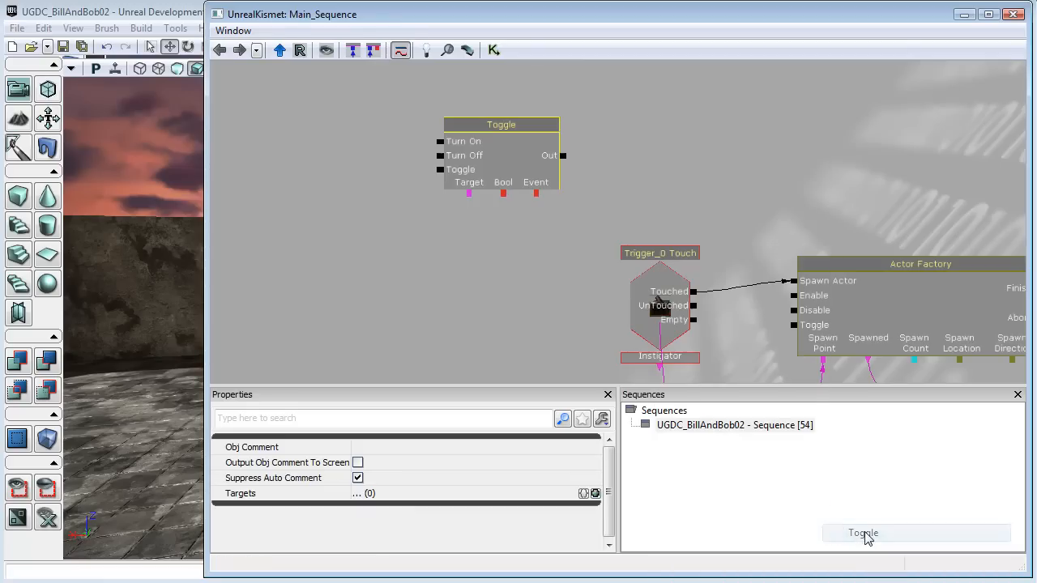
pyautogui.keyDown('ctrl'); pyautogui.moveTo(503, 141); pyautogui.dragTo(550, 124); pyautogui.keyUp('ctrl')
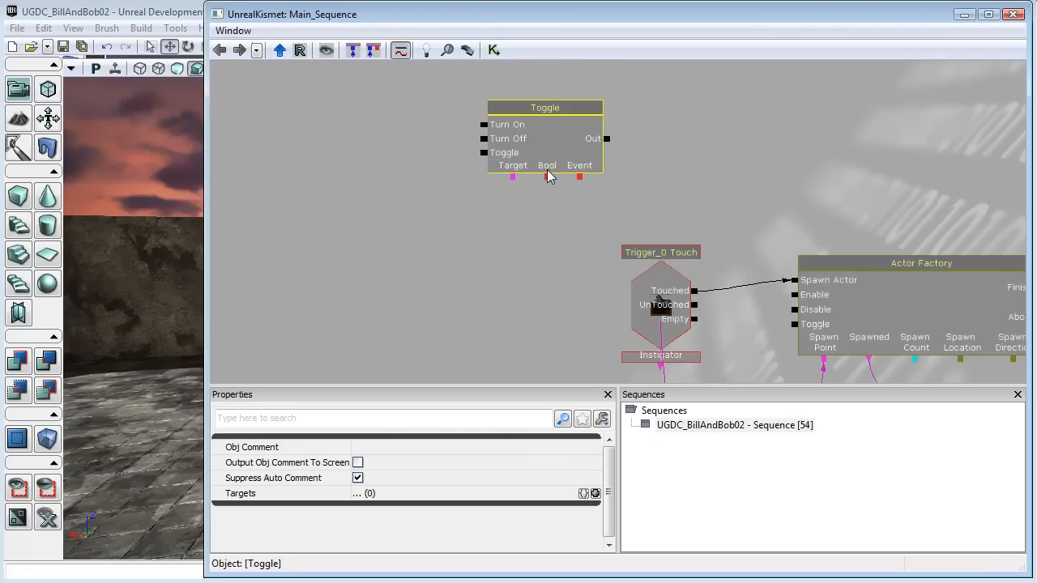
pyautogui.moveTo(580, 179); pyautogui.dragTo(659, 259)
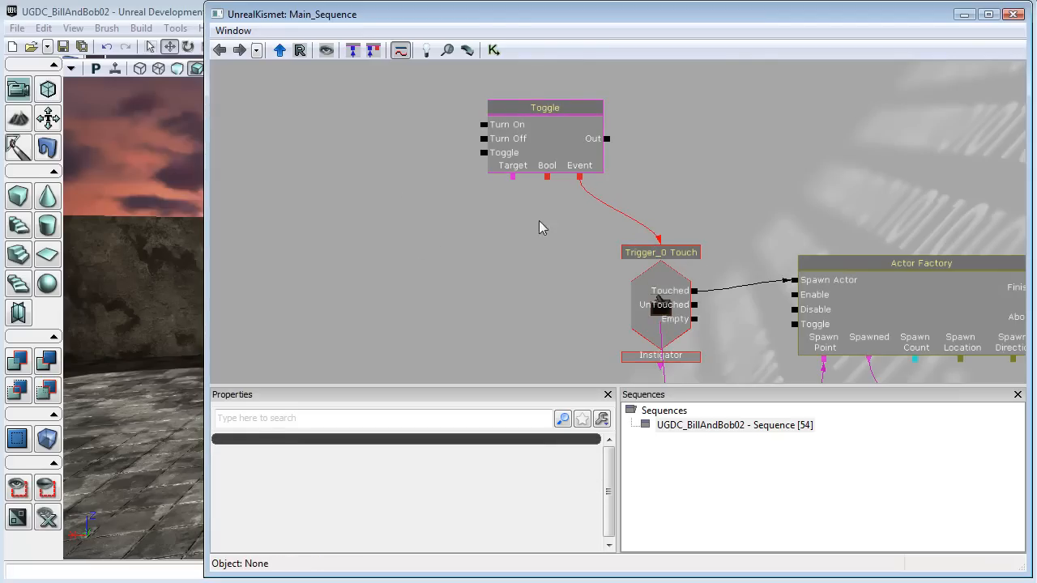
# Try linking the Touched output of Trigger_0 Touch to the Toggle's Turn Off input, and break that link again.
pyautogui.moveTo(725, 196); pyautogui.dragTo(569, 174)
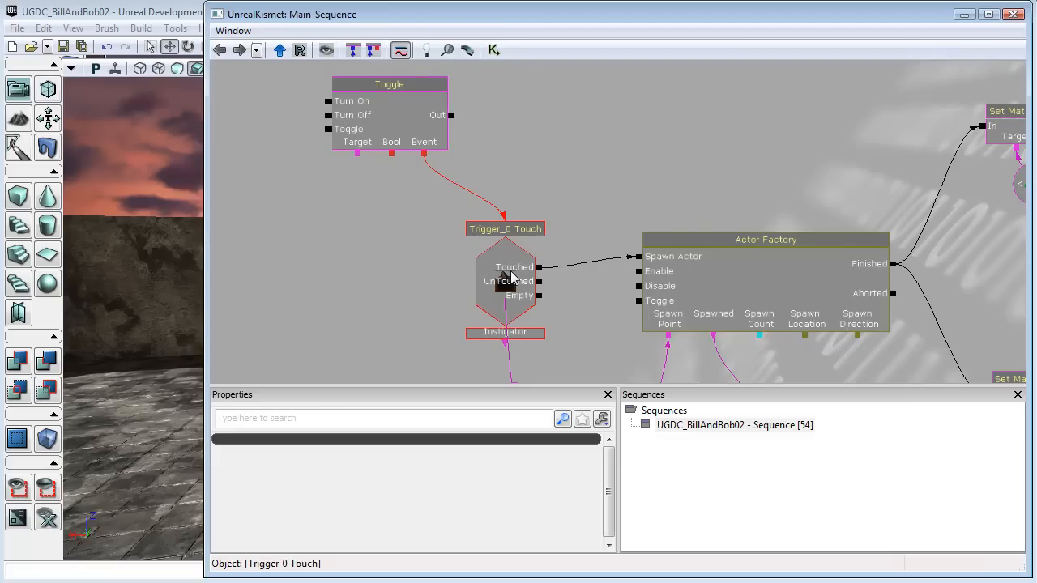
pyautogui.moveTo(538, 268); pyautogui.dragTo(325, 116)
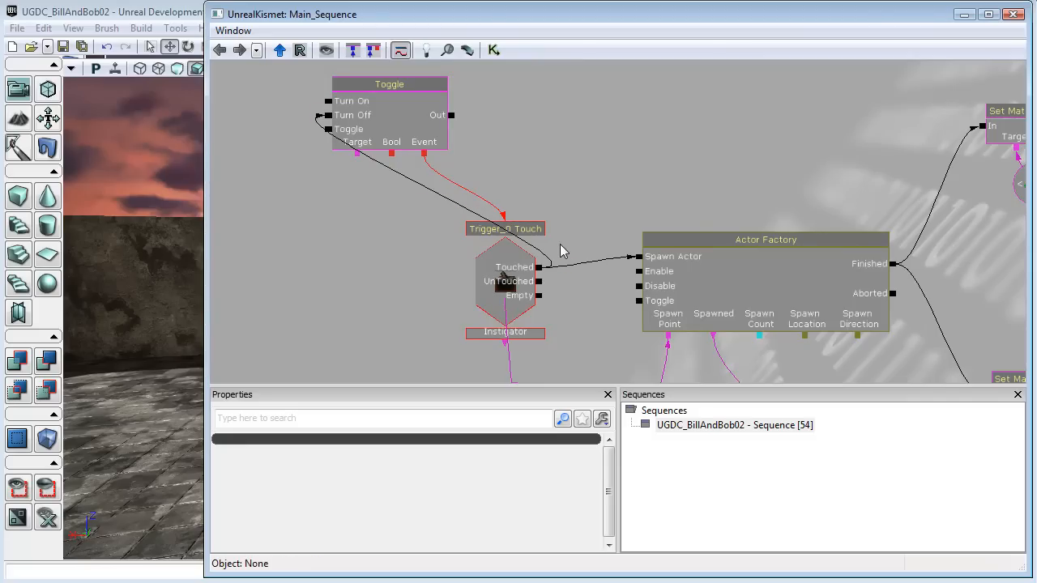
pyautogui.scroll(-5, 668, 149)
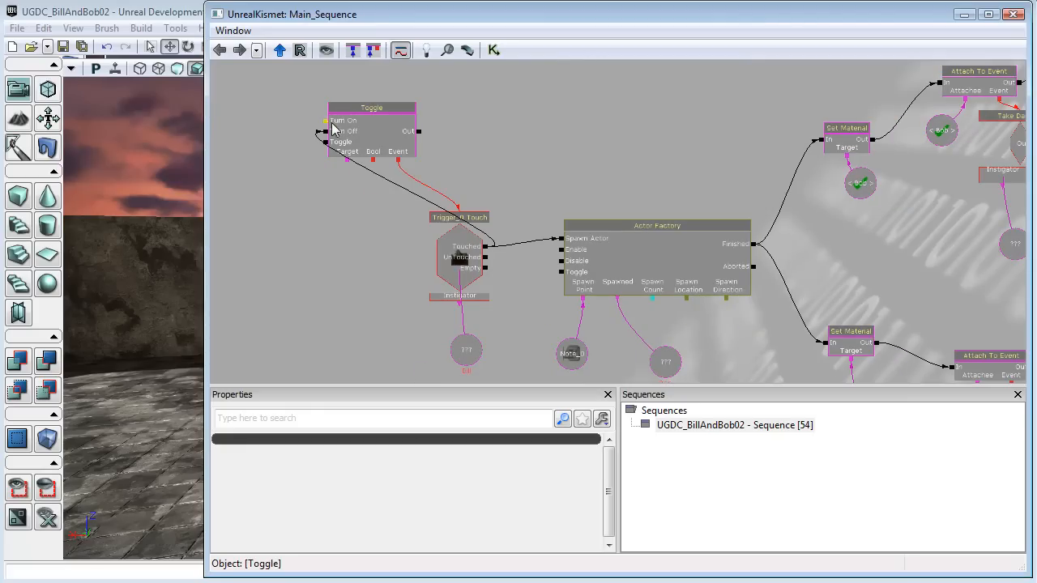
pyautogui.moveTo(947, 178); pyautogui.dragTo(446, 301)
pyautogui.moveTo(718, 258)
pyautogui.mouseDown()
pyautogui.moveTo(567, 324)
pyautogui.moveTo(562, 299)
pyautogui.mouseUp()
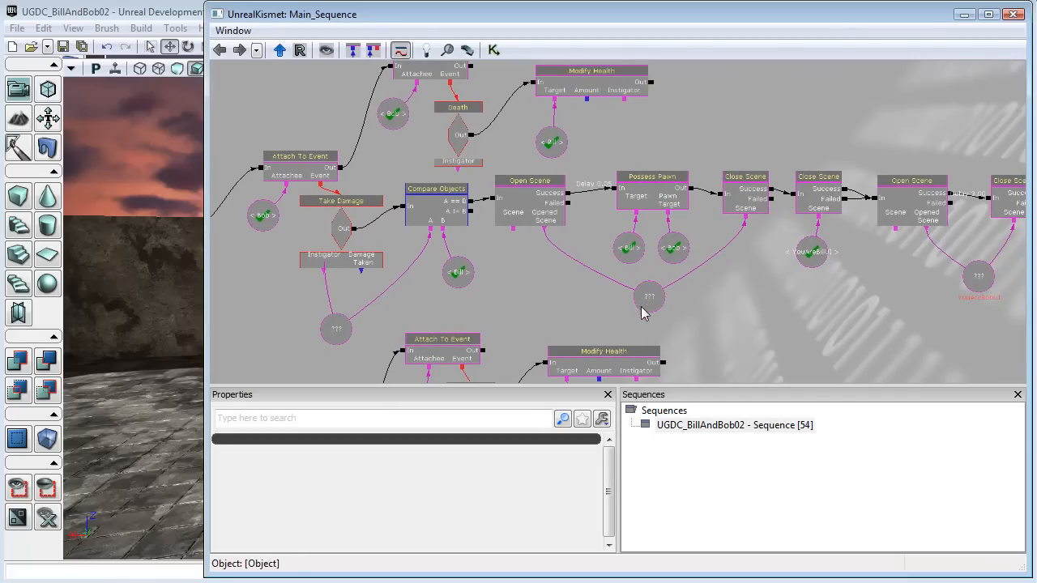
pyautogui.moveTo(527, 281); pyautogui.dragTo(1021, 231)
pyautogui.moveTo(705, 262); pyautogui.dragTo(995, 260)
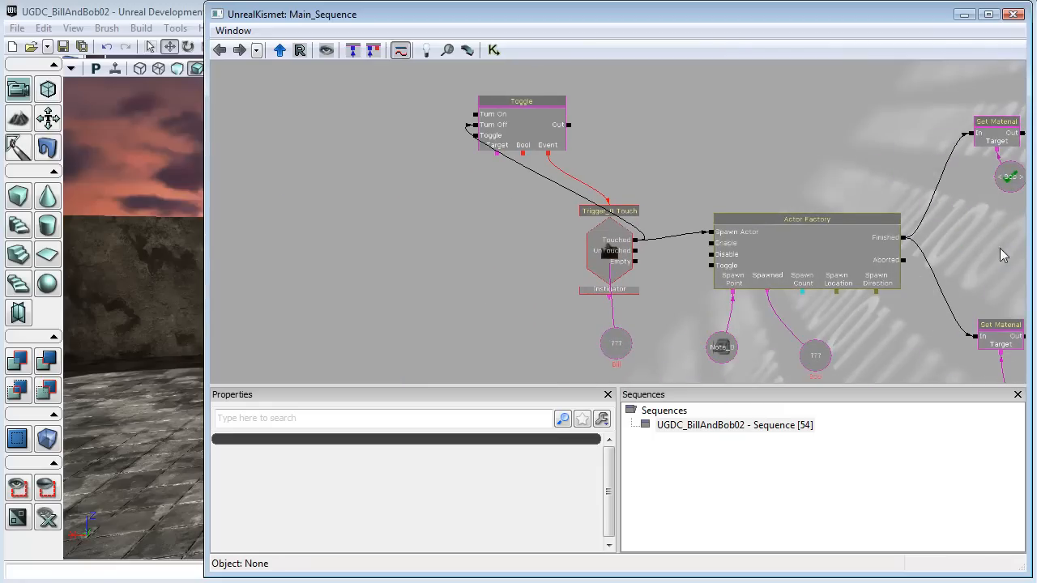
pyautogui.moveTo(649, 177); pyautogui.dragTo(732, 213)
pyautogui.scroll(3, 732, 213)
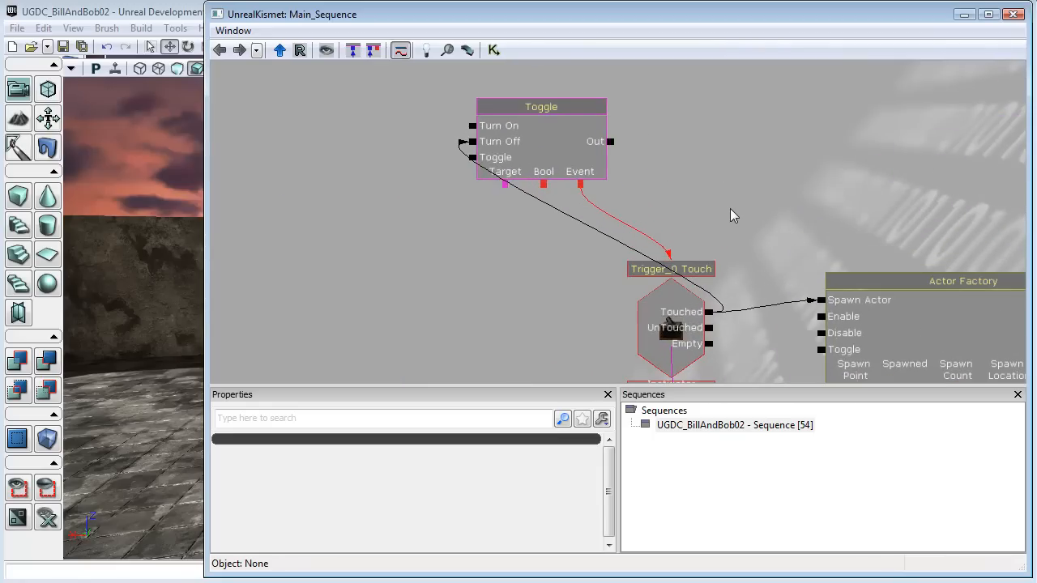
pyautogui.keyDown('alt'); pyautogui.click(472, 141); pyautogui.keyUp('alt')
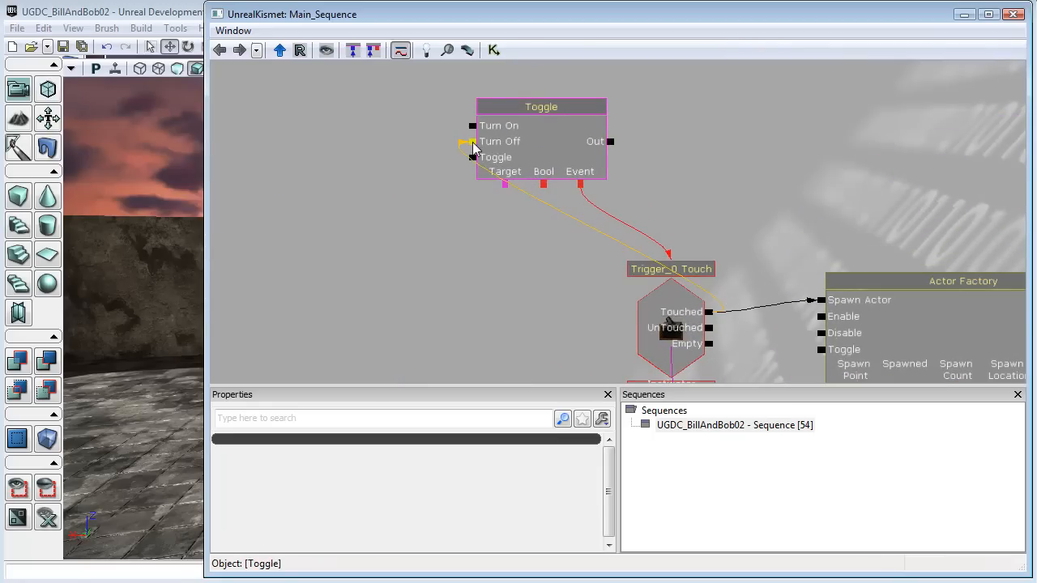
# Add a Remote Event node in the empty area before the Toggle action.
pyautogui.click(711, 164)
pyautogui.moveTo(711, 164); pyautogui.dragTo(817, 204)
pyautogui.scroll(-2, 850, 190)
pyautogui.scroll(-1, 851, 191)
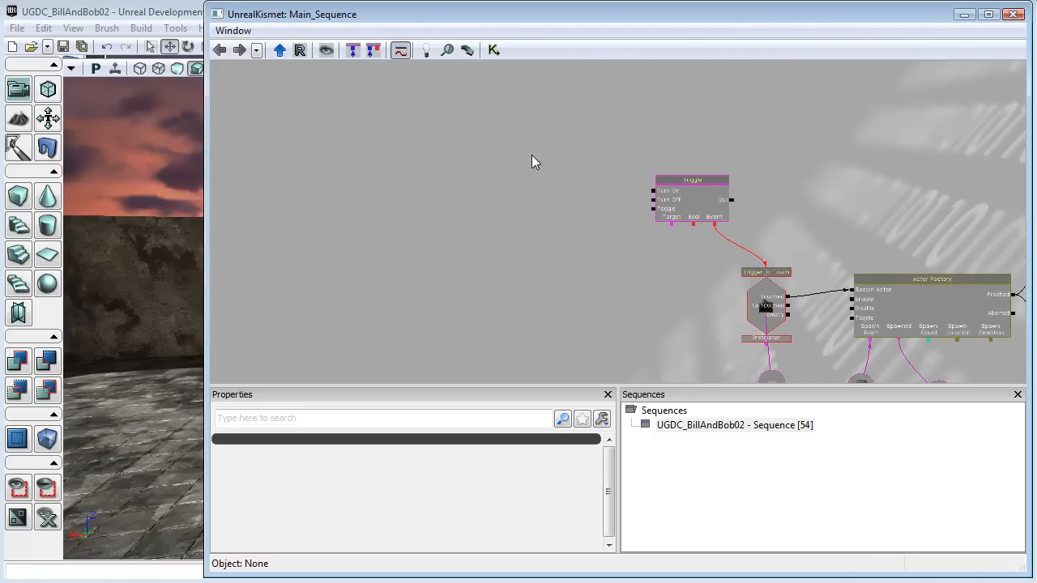
pyautogui.rightClick(507, 114)
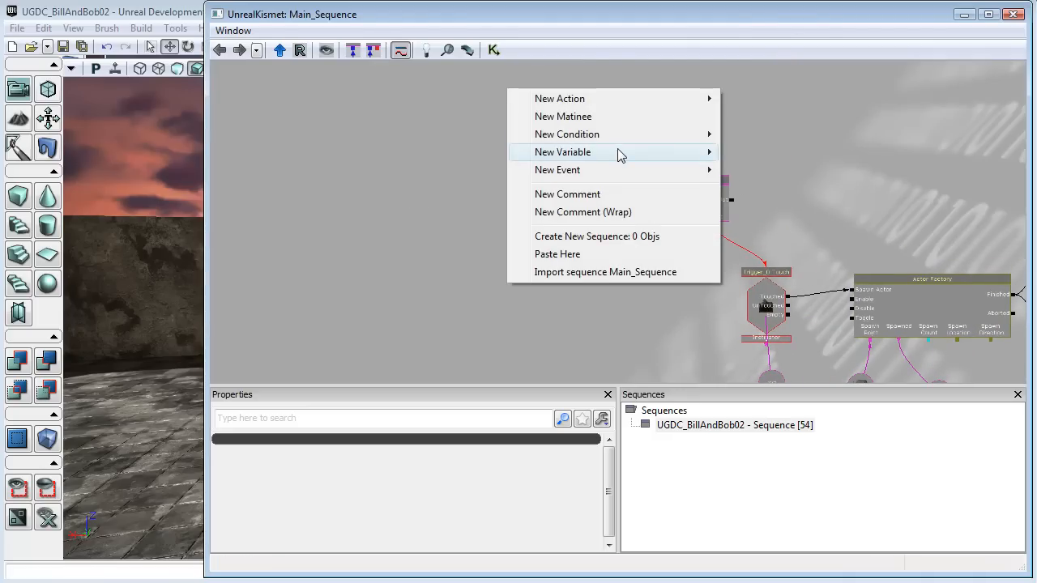
pyautogui.moveTo(603, 175)
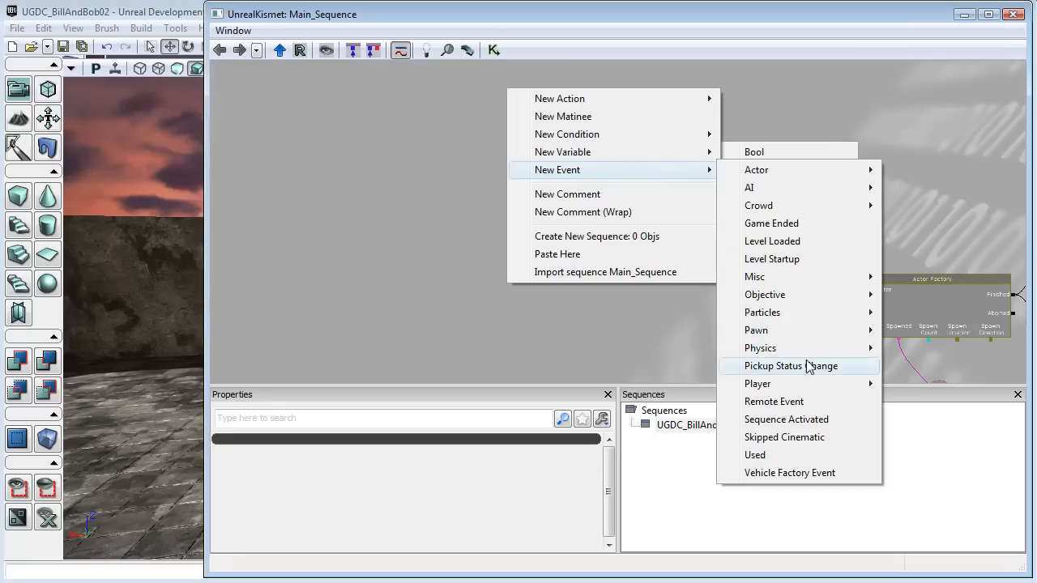
pyautogui.click(784, 403)
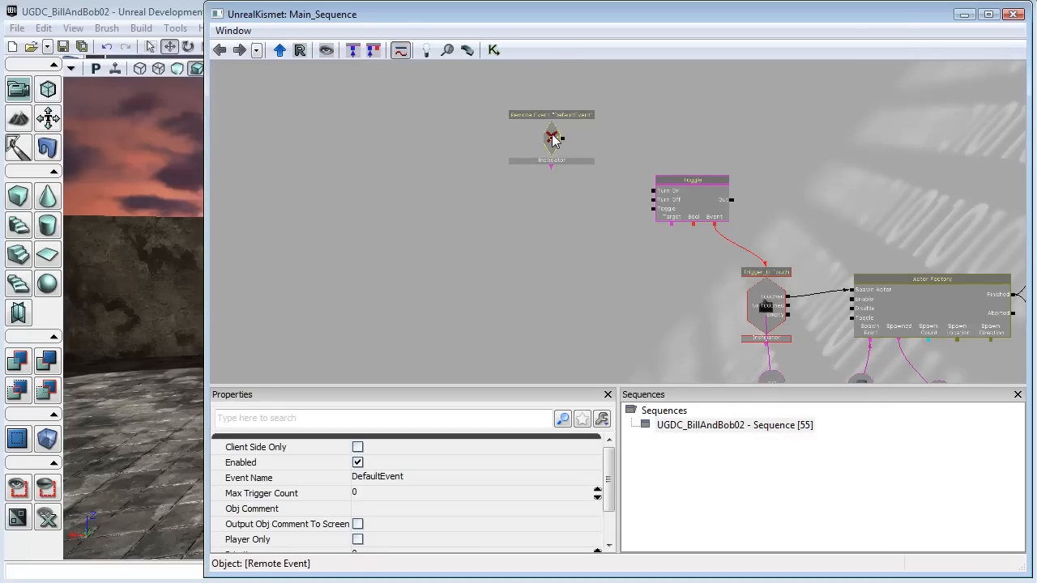
# Duplicate the Remote Event and place the copy directly below the original.
pyautogui.hotkey('ctrl', 'v')
pyautogui.click(664, 251)
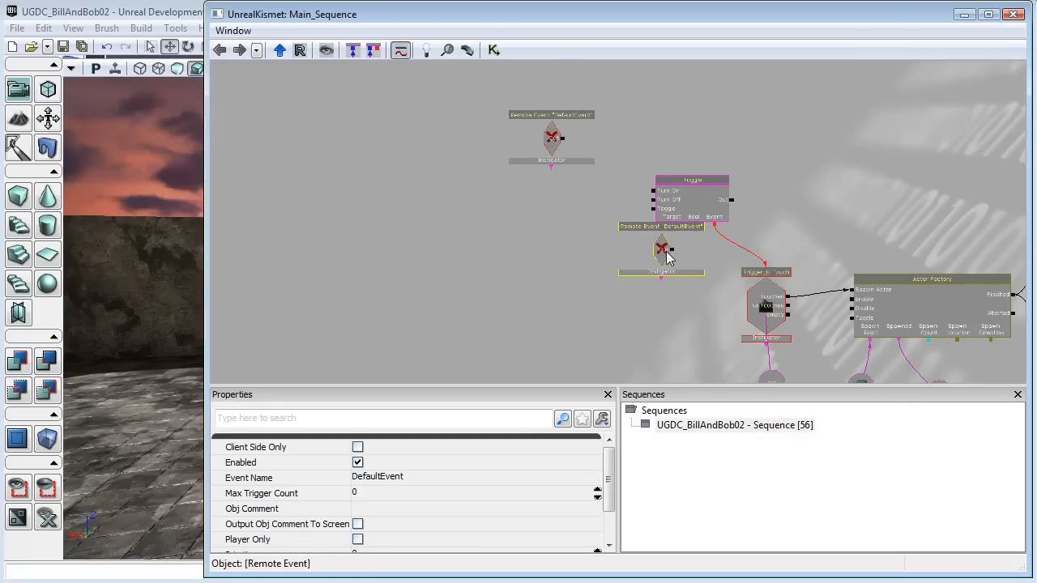
pyautogui.moveTo(665, 251); pyautogui.dragTo(552, 229)
# Link the upper Remote Event's output to the Toggle's Turn On input and the lower one's output to Turn Off.
pyautogui.scroll(3, 622, 185)
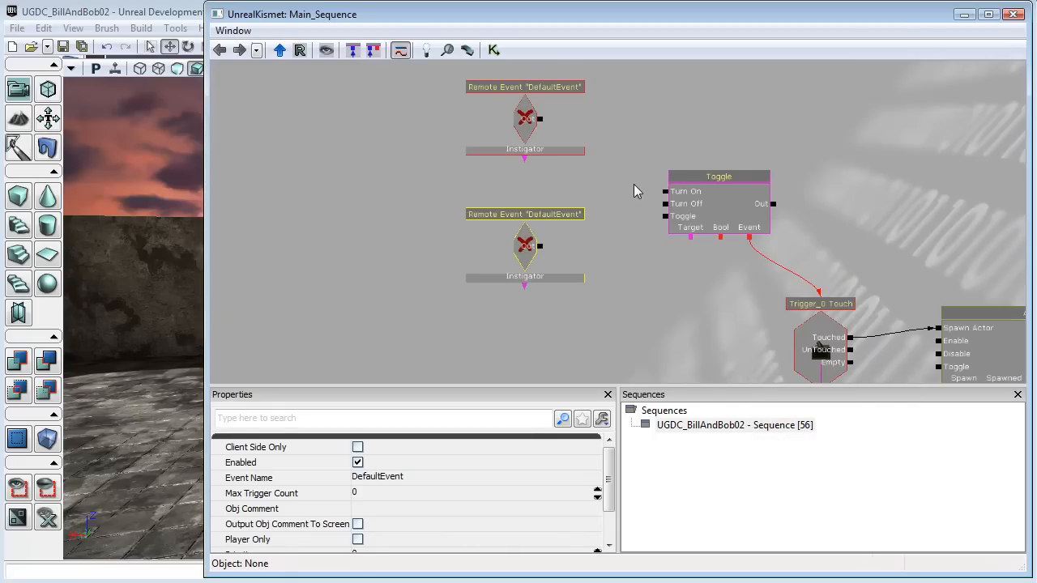
pyautogui.moveTo(526, 111); pyautogui.dragTo(668, 194)
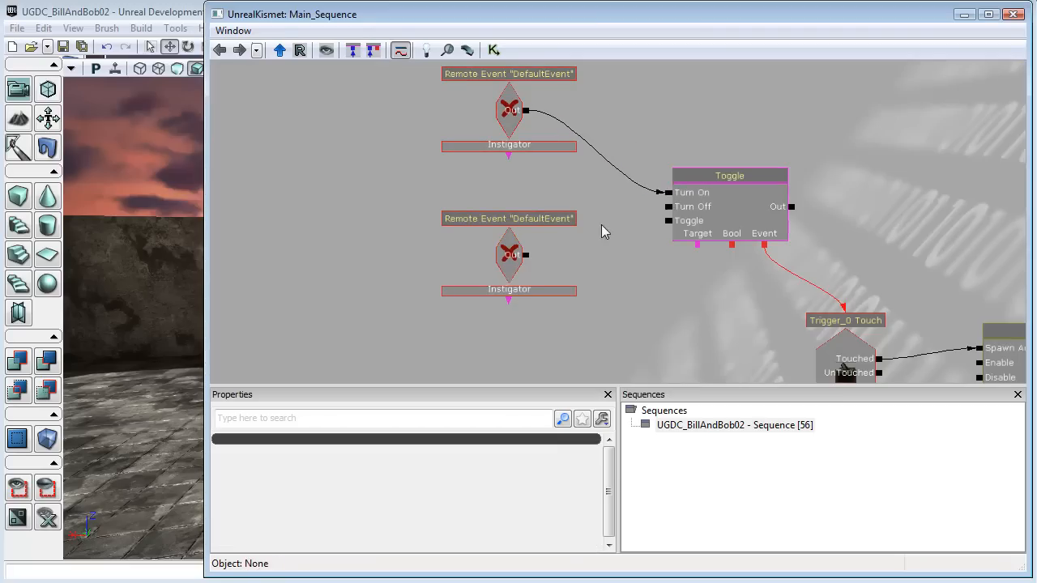
pyautogui.moveTo(526, 257); pyautogui.dragTo(669, 207)
# Set the event name of the Remote Event linked to Turn On to EnableSpawner.
pyautogui.click(507, 105)
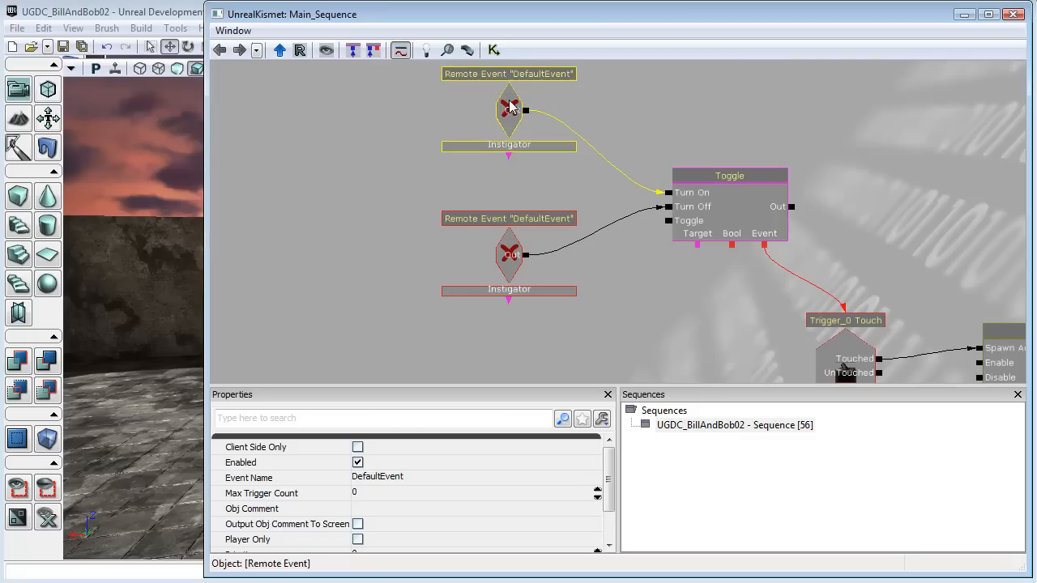
pyautogui.click(391, 479)
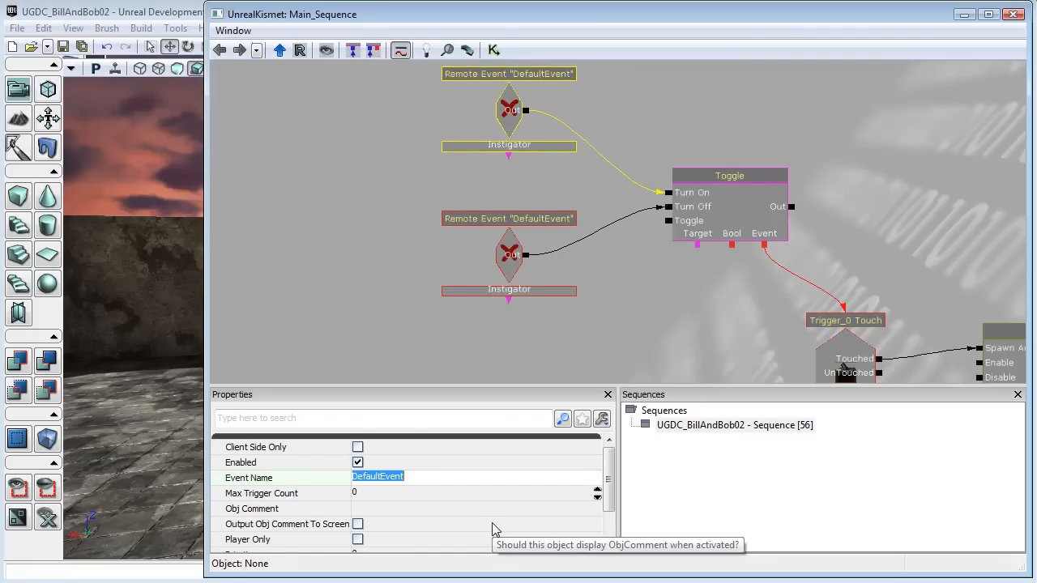
pyautogui.write('EnableSpawner')
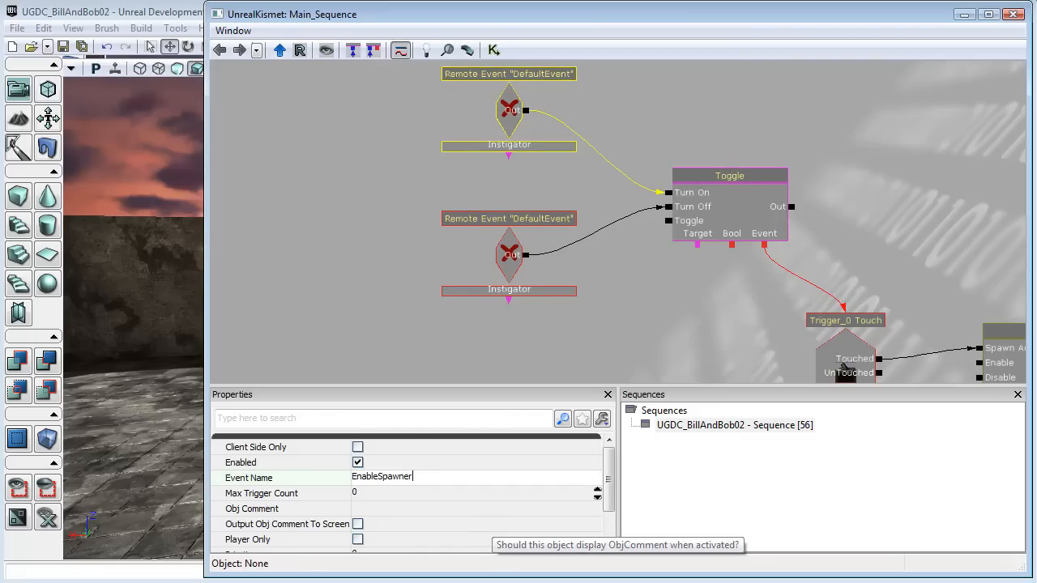
pyautogui.press('Return')
# Set the event name of the Remote Event linked to Turn Off to DisableSpawner, reusing the copied EnableSpawner name.
pyautogui.hotkey('ctrl', 'c')
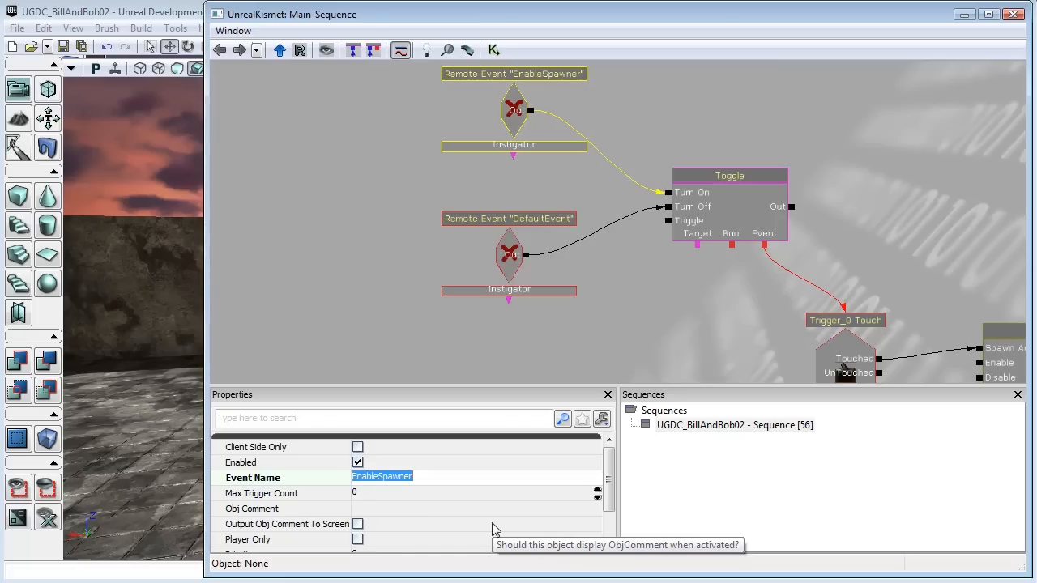
pyautogui.click(512, 257)
pyautogui.click(410, 480)
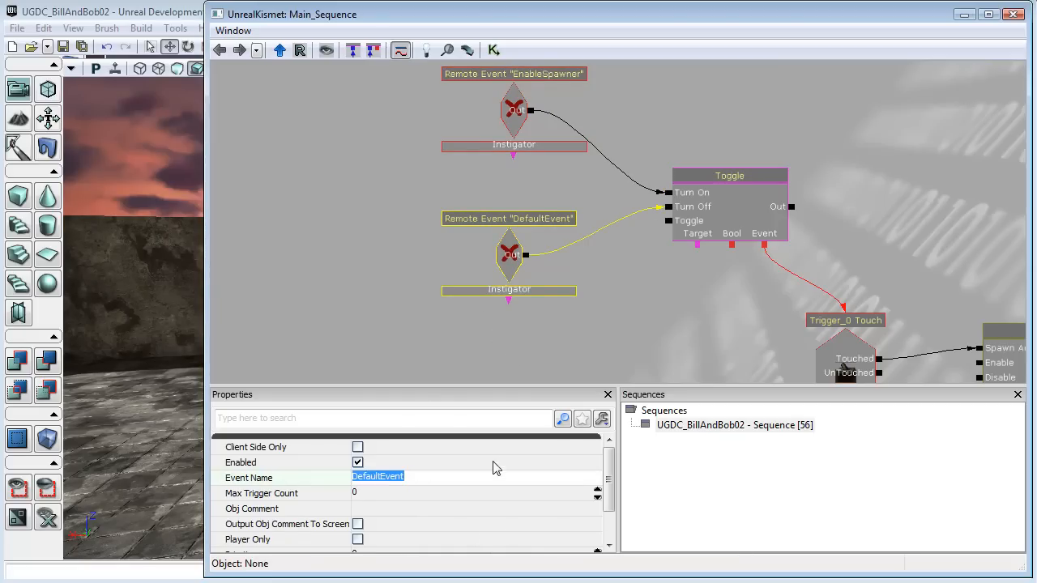
pyautogui.hotkey('ctrl', 'v')
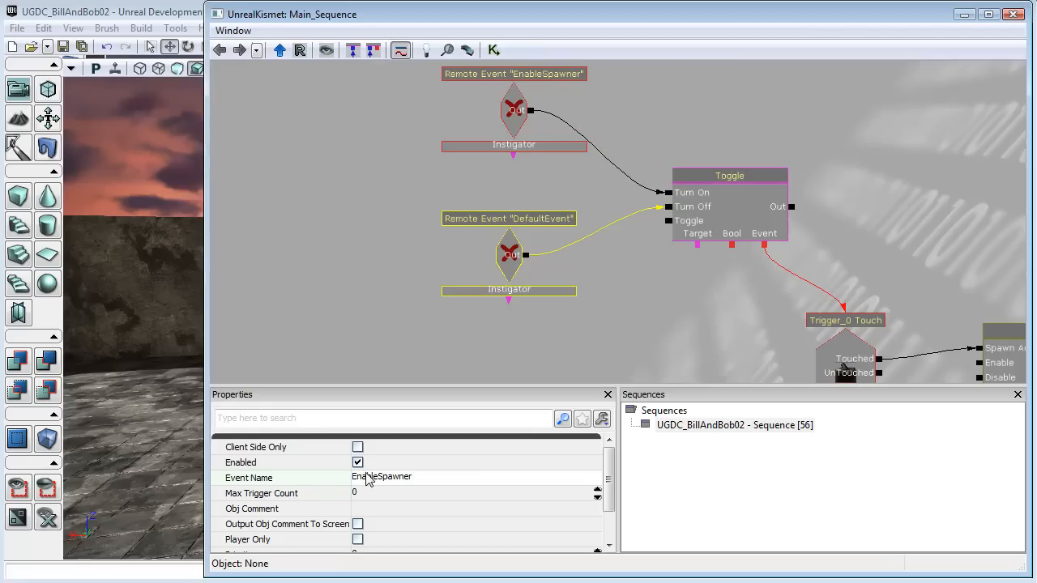
pyautogui.write('Dis')
pyautogui.press('Return')
pyautogui.moveTo(696, 308); pyautogui.dragTo(527, 347)
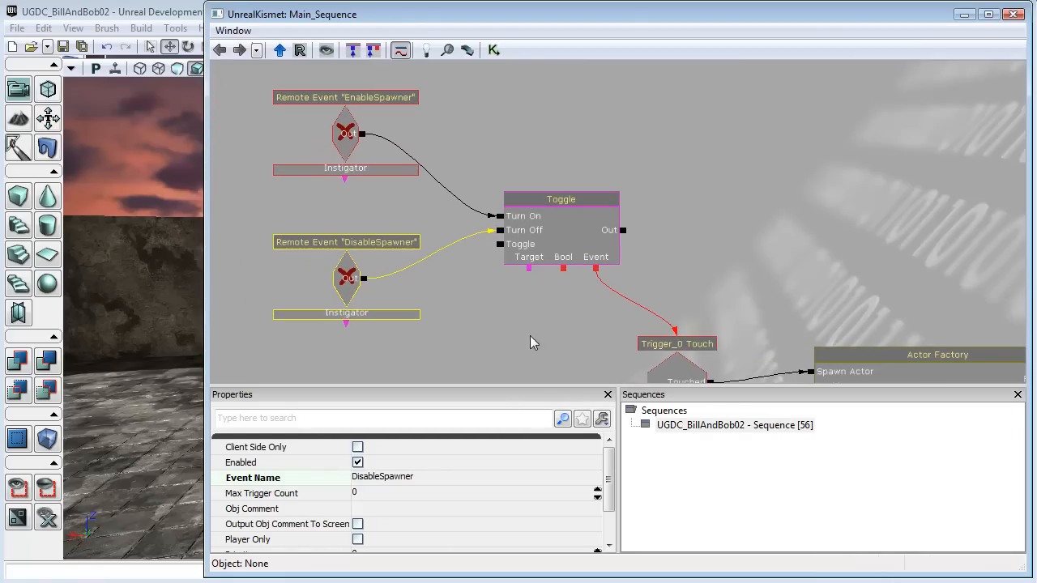
pyautogui.moveTo(782, 201); pyautogui.dragTo(657, 210)
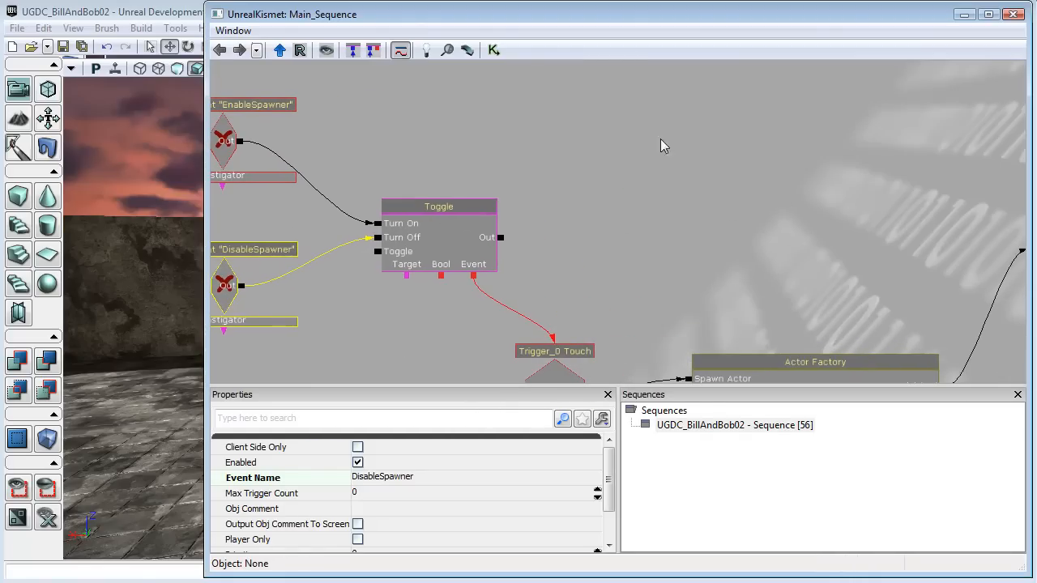
# Add an Activate Remote Event action above the Actor Factory and link Trigger_0 Touch's Touched output to its In.
pyautogui.rightClick(626, 103)
pyautogui.moveTo(694, 94)
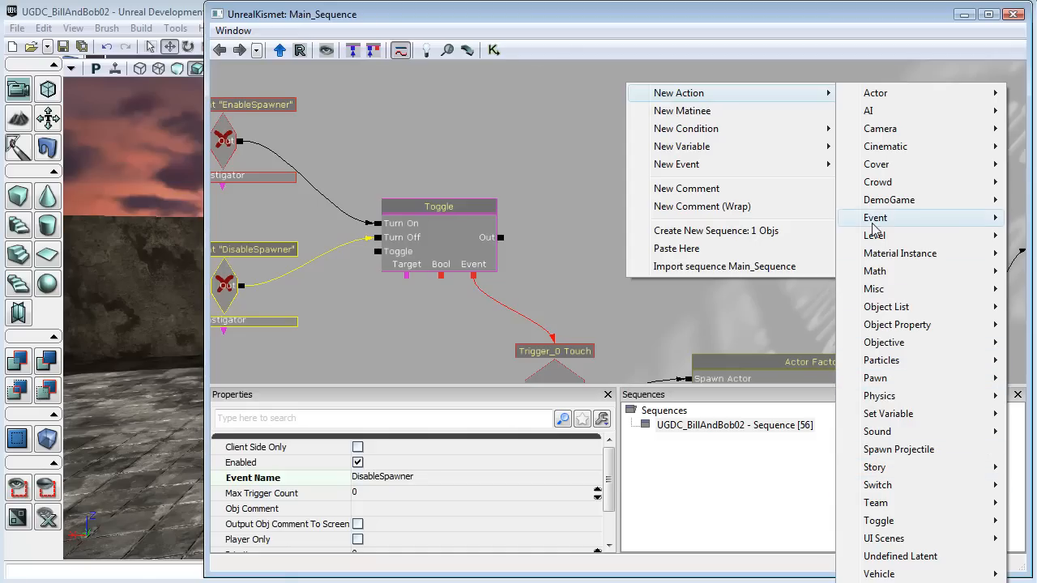
pyautogui.moveTo(879, 219)
pyautogui.click(744, 219)
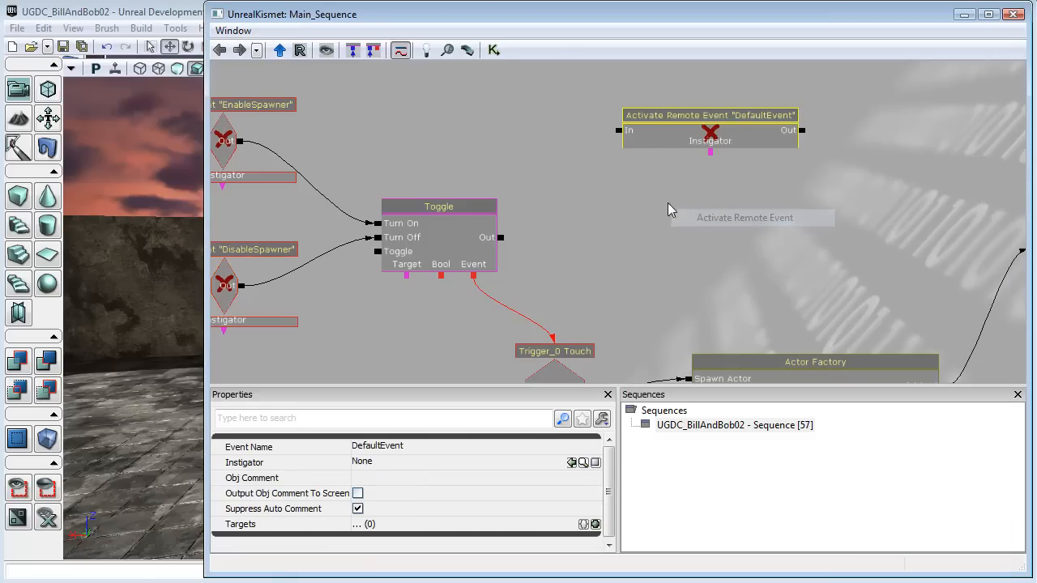
pyautogui.moveTo(697, 130); pyautogui.dragTo(676, 215)
pyautogui.moveTo(615, 284); pyautogui.dragTo(565, 177)
pyautogui.moveTo(607, 109); pyautogui.dragTo(741, 174)
pyautogui.moveTo(536, 285); pyautogui.dragTo(682, 173)
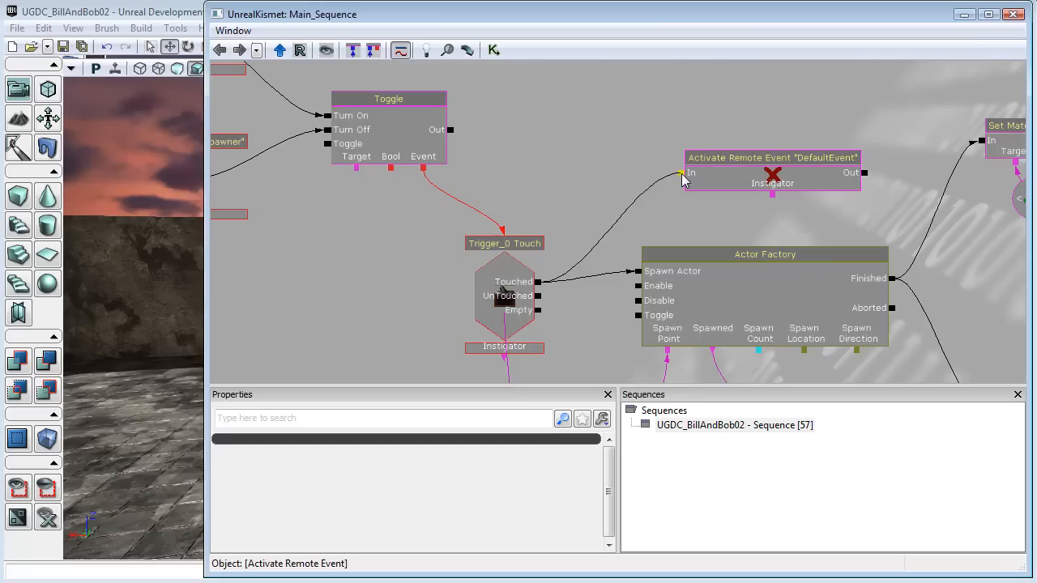
# Set the event name of the Activate Remote Event action linked to the trigger to DisableSpawner.
pyautogui.click(745, 184)
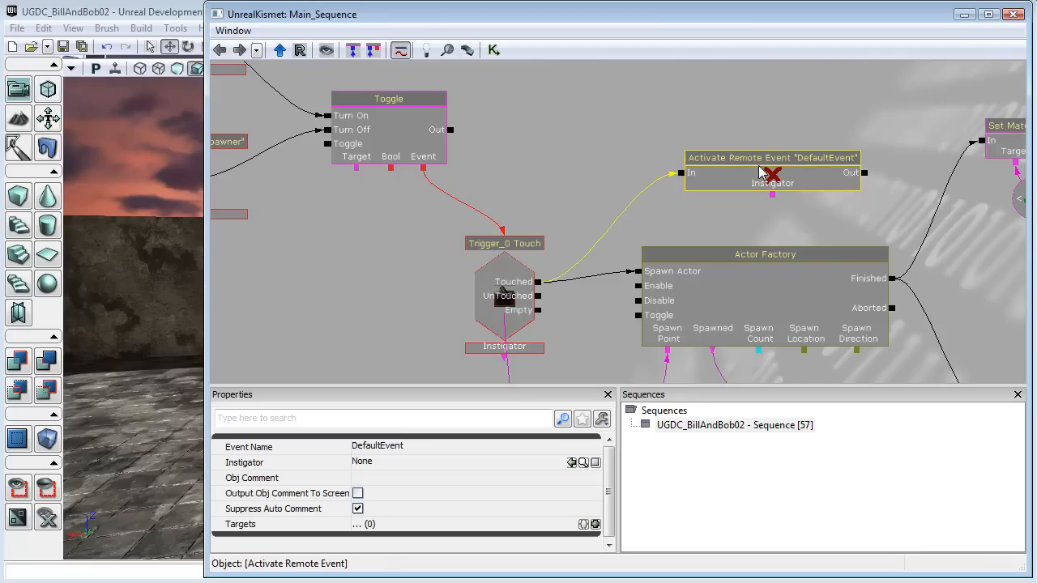
pyautogui.click(403, 450)
pyautogui.write('EnableSpawner')
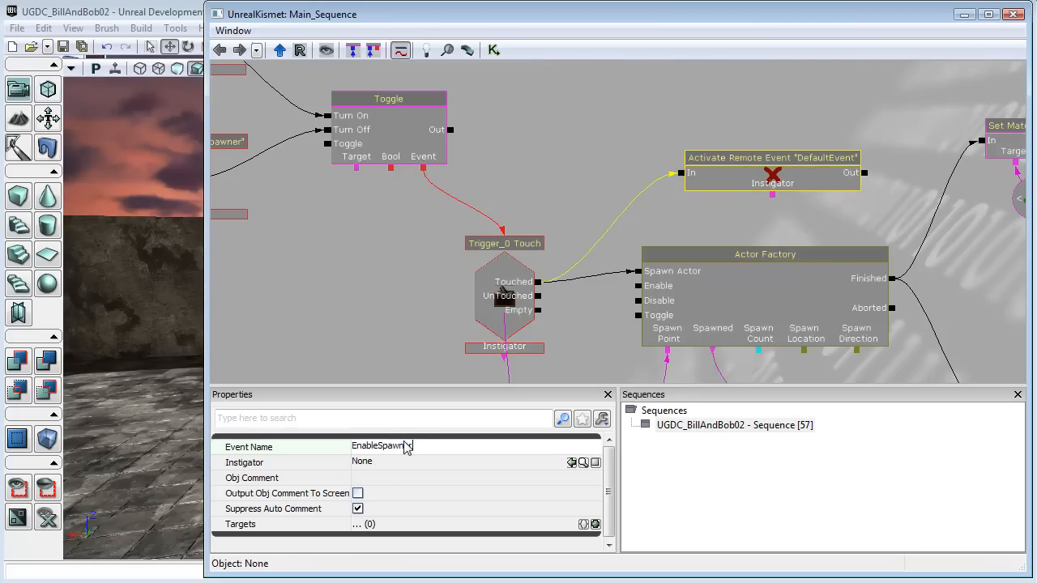
pyautogui.press('BackSpace')
pyautogui.press('BackSpace')
pyautogui.write('Dis')
pyautogui.press('Return')
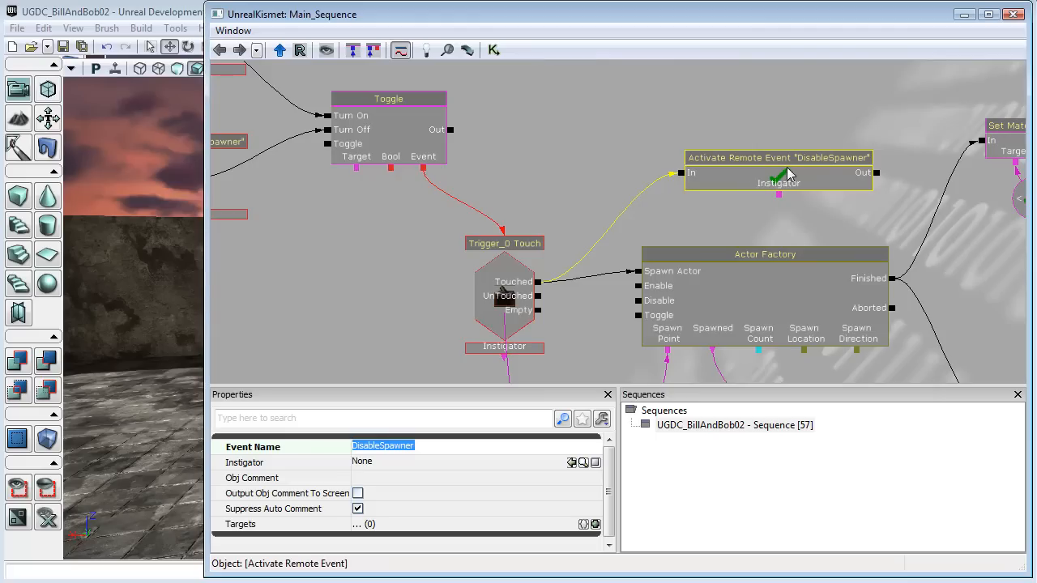
# Paste a copy of the Activate Remote Event action beside the upper Modify Health and link Modify Health's Out to its In.
pyautogui.moveTo(336, 238); pyautogui.dragTo(451, 241)
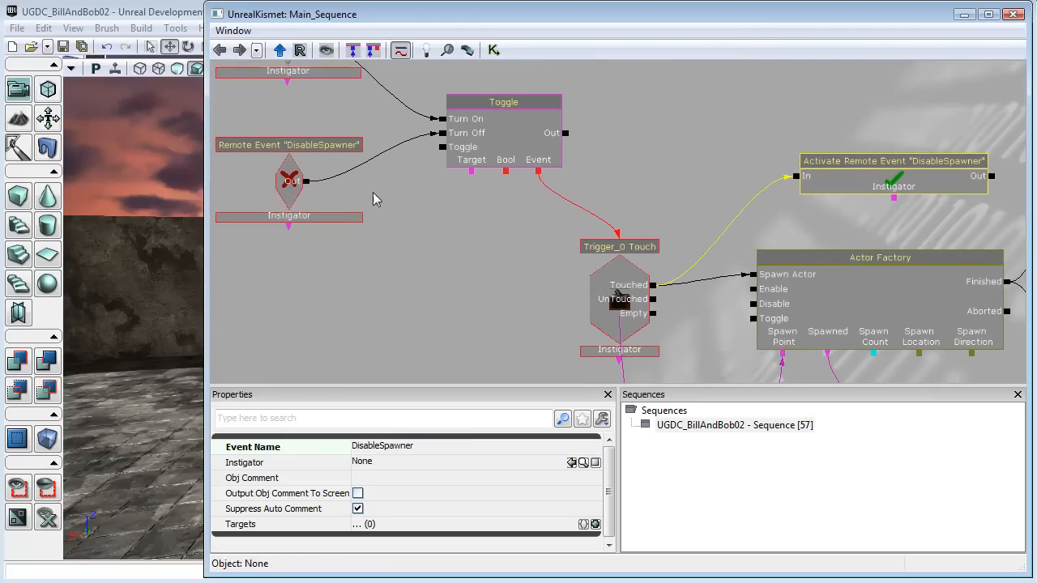
pyautogui.moveTo(706, 148); pyautogui.dragTo(760, 259)
pyautogui.moveTo(844, 232); pyautogui.dragTo(531, 211)
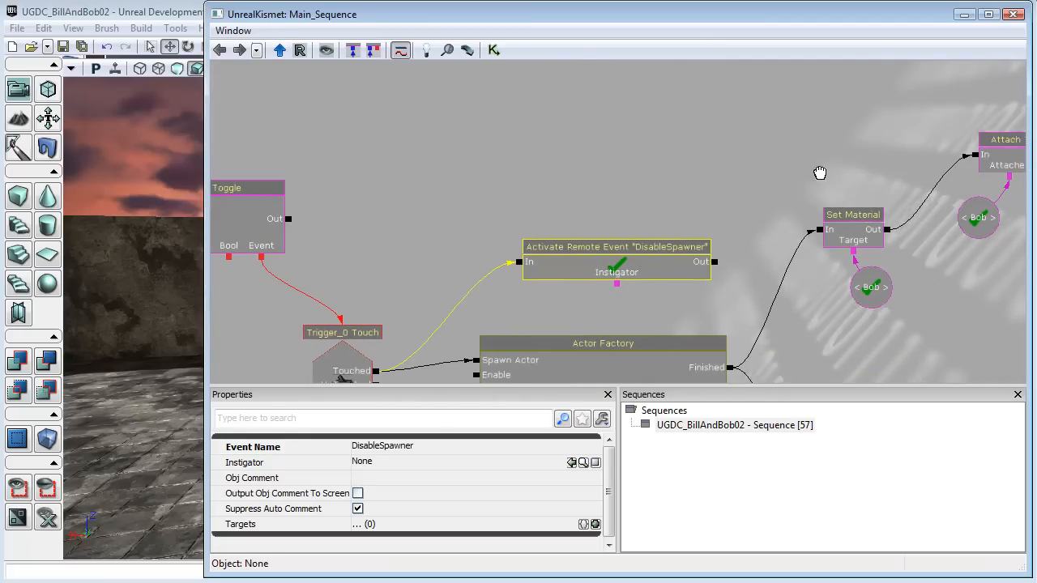
pyautogui.moveTo(840, 167); pyautogui.dragTo(447, 199)
pyautogui.moveTo(950, 350); pyautogui.dragTo(524, 372)
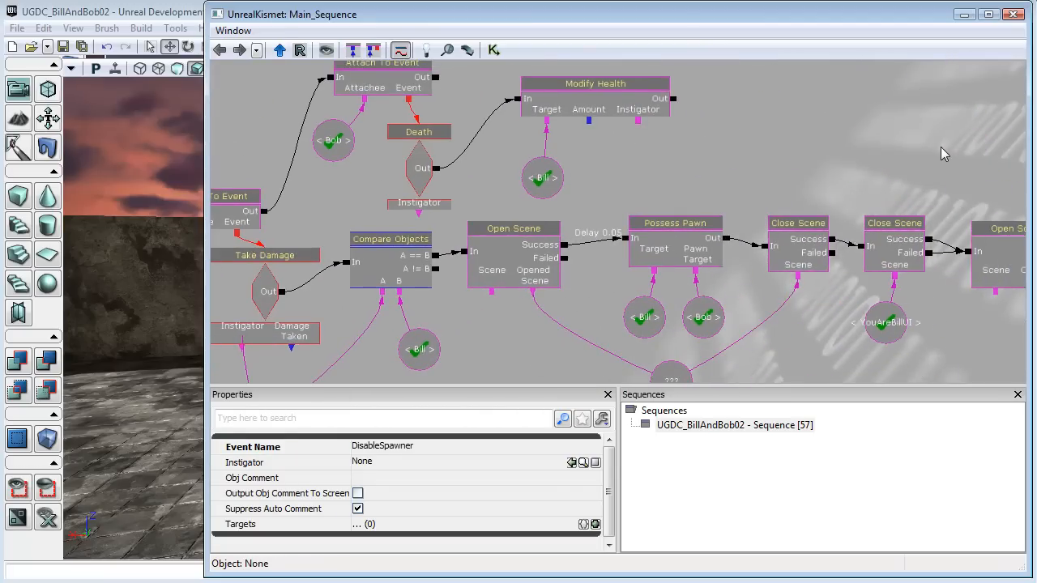
pyautogui.scroll(-2, 941, 153)
pyautogui.moveTo(909, 317); pyautogui.dragTo(789, 291)
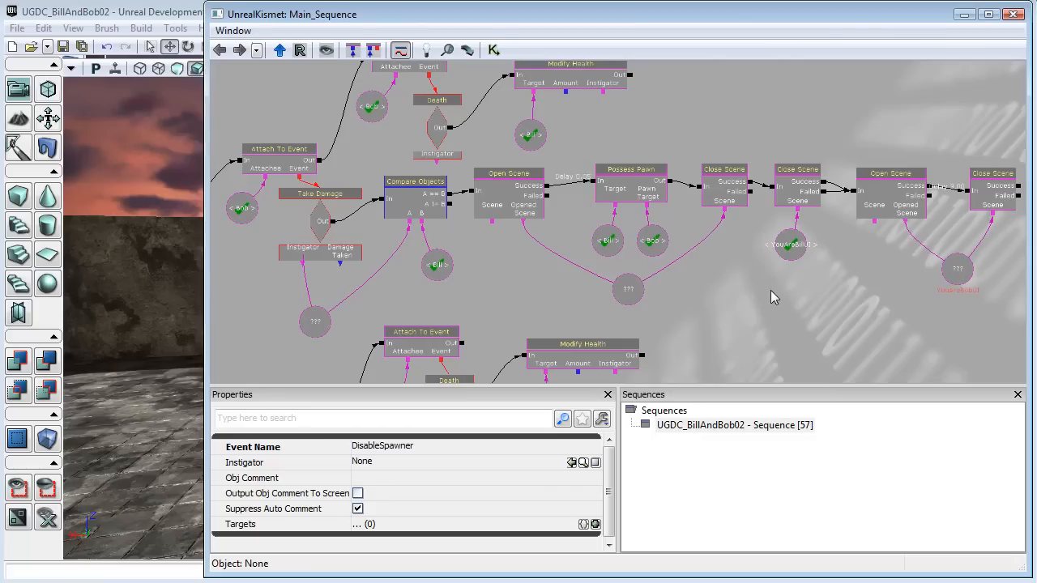
pyautogui.hotkey('ctrl', 'v')
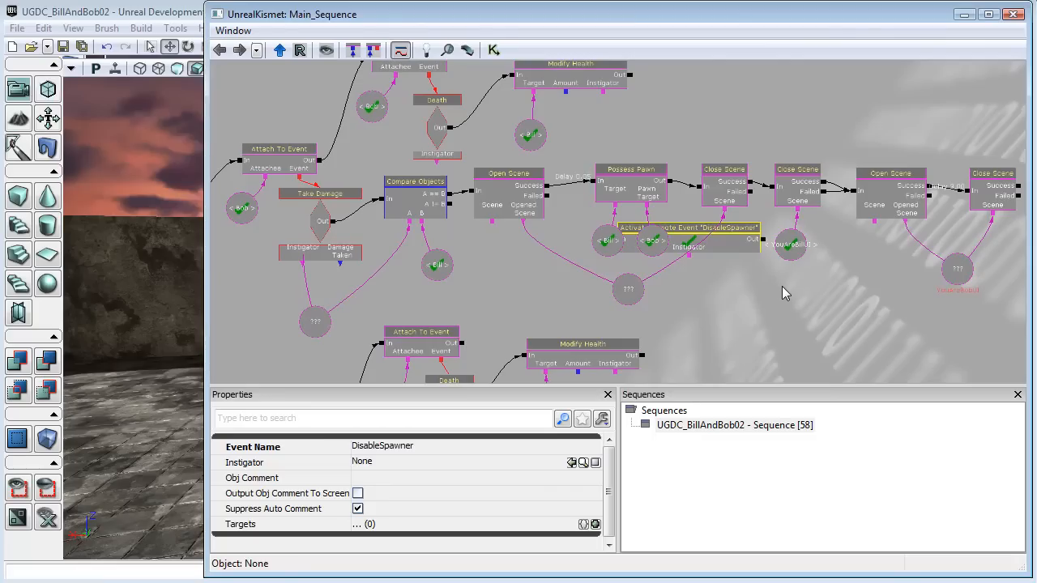
pyautogui.click(727, 242)
pyautogui.moveTo(727, 244); pyautogui.dragTo(783, 95)
pyautogui.moveTo(640, 76); pyautogui.dragTo(669, 98)
# Set the event name of the Activate Remote Event copy after the upper Modify Health to EnableSpawner.
pyautogui.click(718, 99)
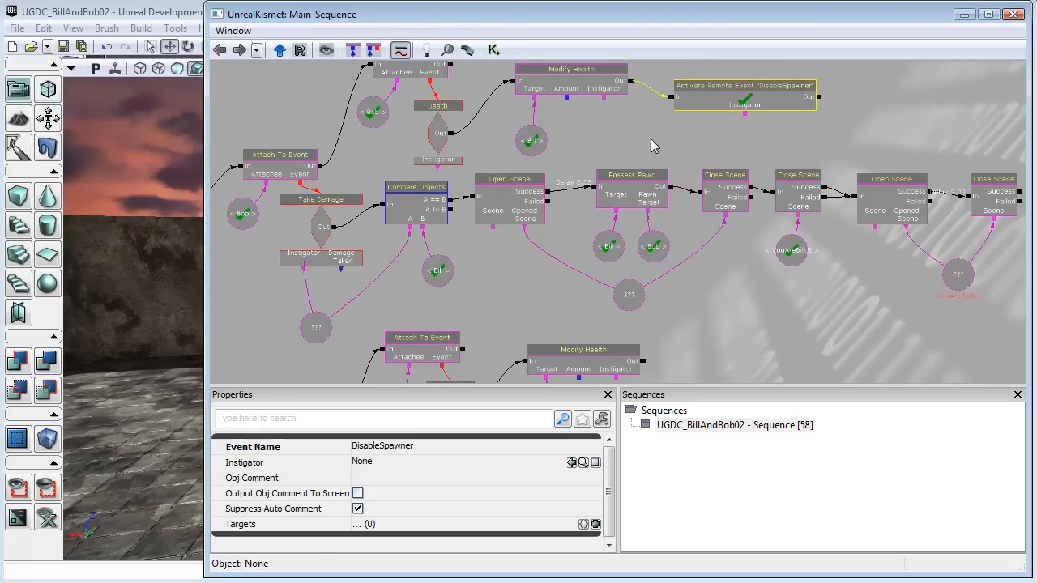
pyautogui.click(360, 452)
pyautogui.click(361, 452)
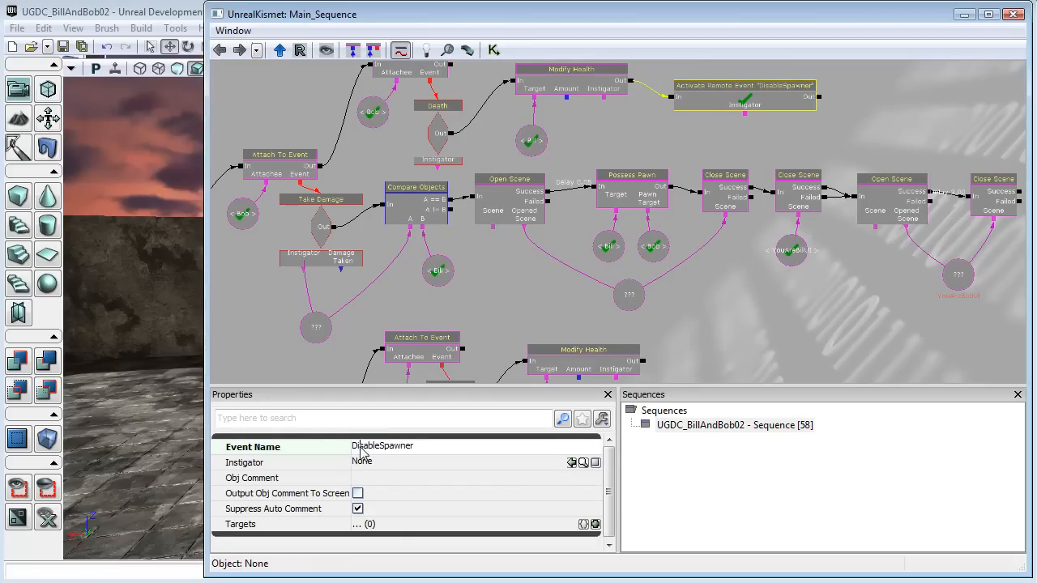
pyautogui.press('BackSpace')
pyautogui.write('En')
pyautogui.press('Return')
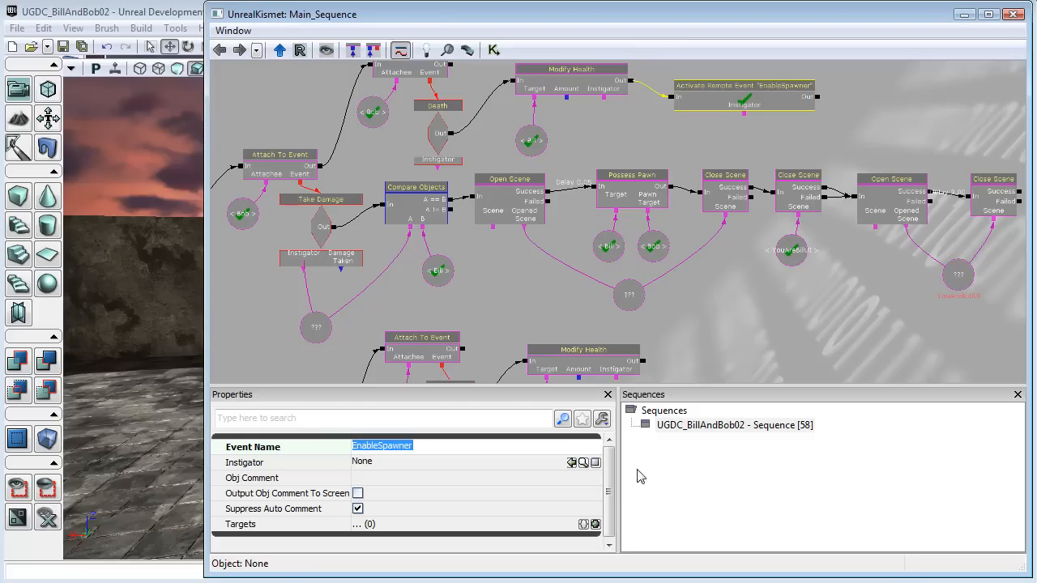
# Duplicate the EnableSpawner activation action beside the lower Modify Health and link that Modify Health's Out to its In.
pyautogui.click(725, 98)
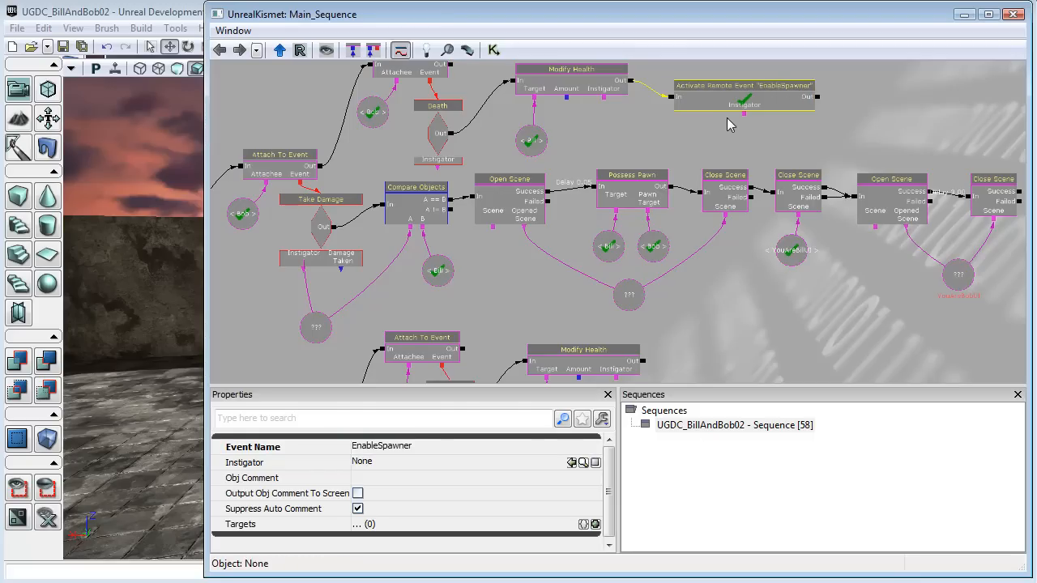
pyautogui.click(732, 127)
pyautogui.hotkey('ctrl', 'v')
pyautogui.moveTo(741, 256)
pyautogui.keyDown('ctrl'); pyautogui.mouseDown()
pyautogui.moveTo(787, 341)
pyautogui.moveTo(838, 363)
pyautogui.mouseUp(); pyautogui.keyUp('ctrl')
pyautogui.moveTo(644, 362); pyautogui.dragTo(716, 355)
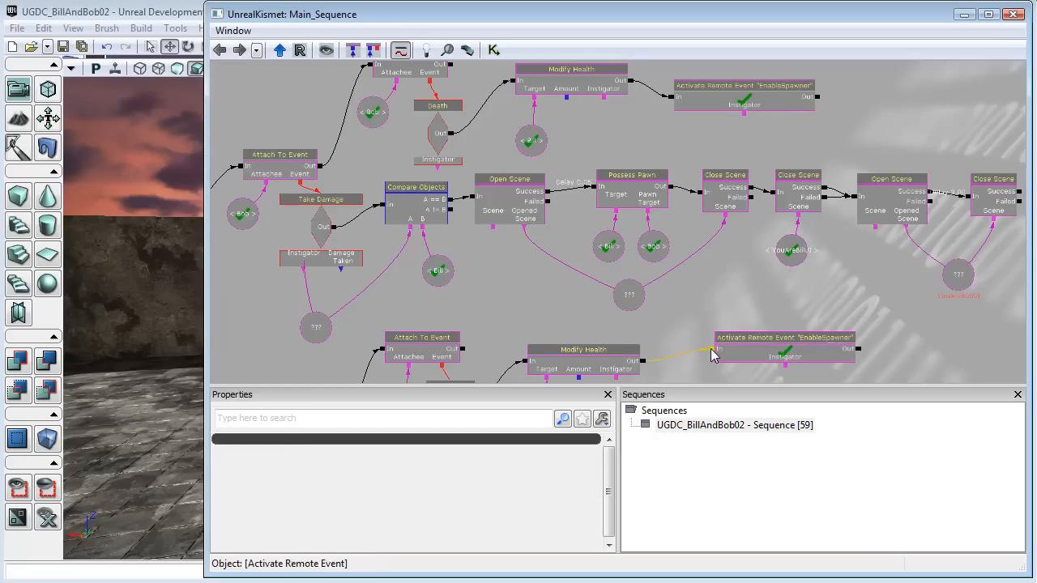
pyautogui.click(901, 334)
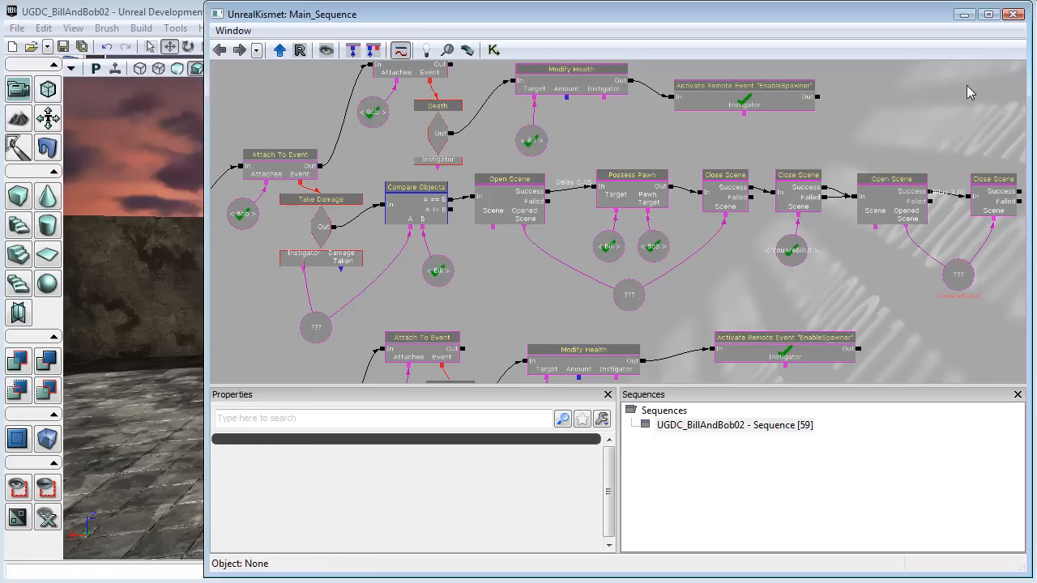
# Close Kismet and play-test the level, walking into the trigger and shooting the spawned bot.
pyautogui.click(1014, 14)
pyautogui.click(787, 47)
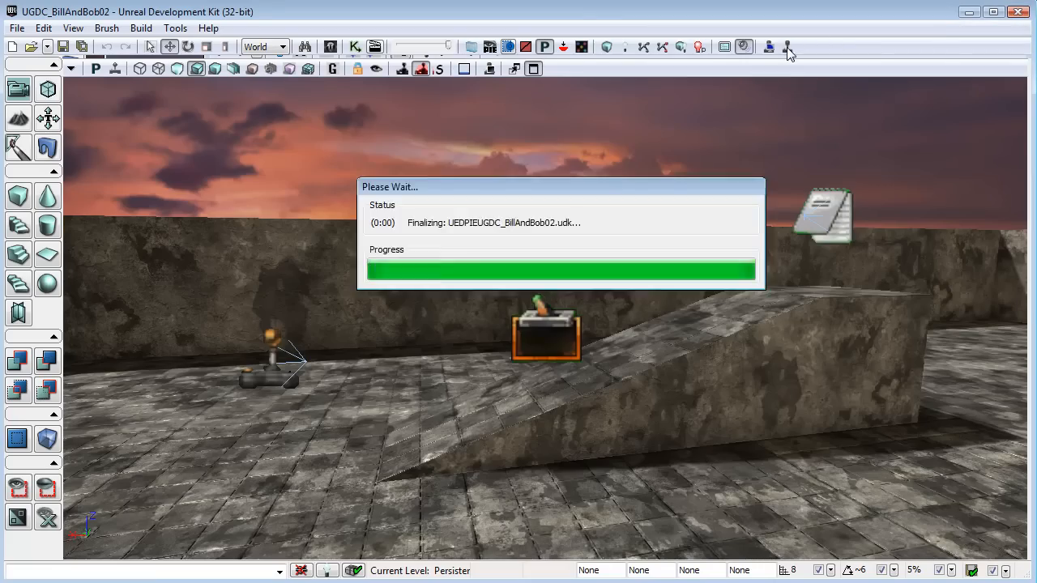
pyautogui.press('w')
pyautogui.press('w')
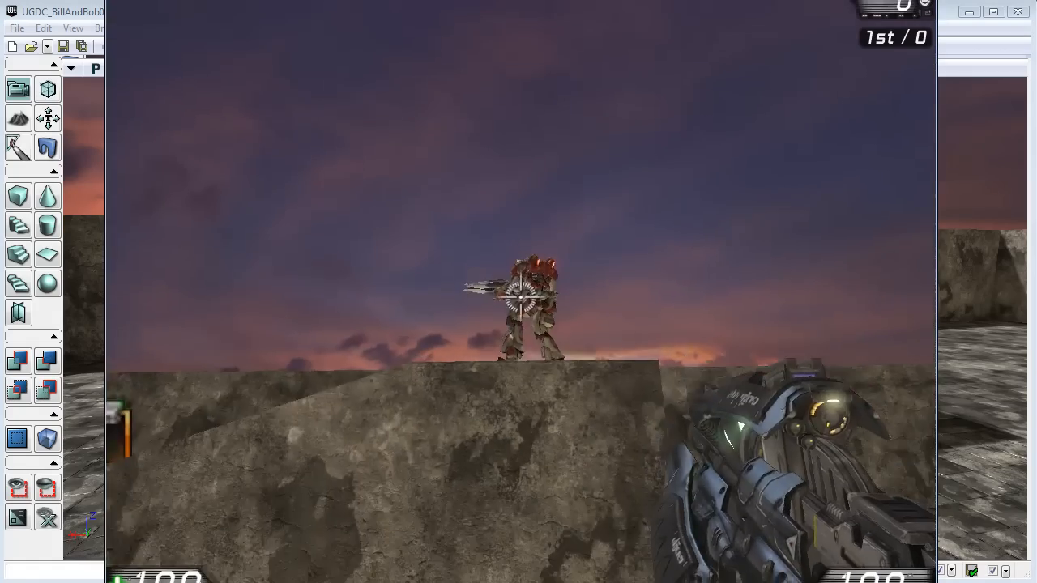
pyautogui.click(521, 297)
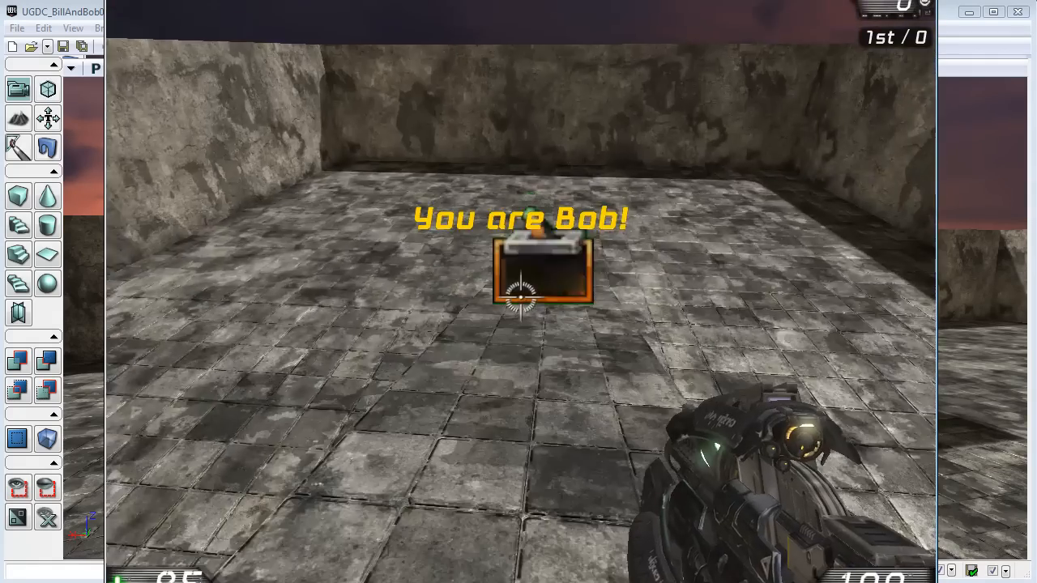
# Walk back through the trigger in the running game to check whether another bot spawns.
pyautogui.press('w')
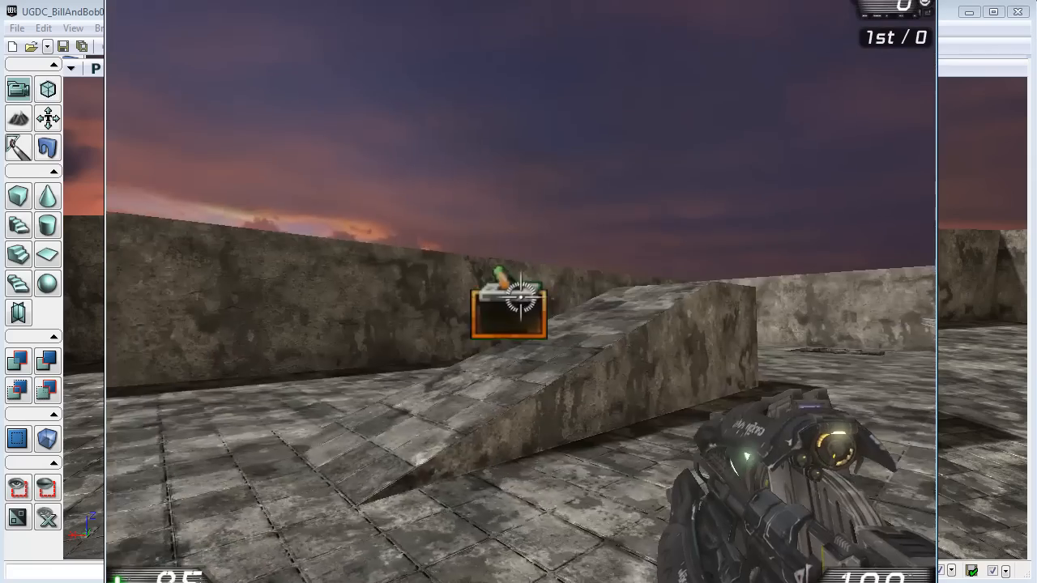
pyautogui.press('w')
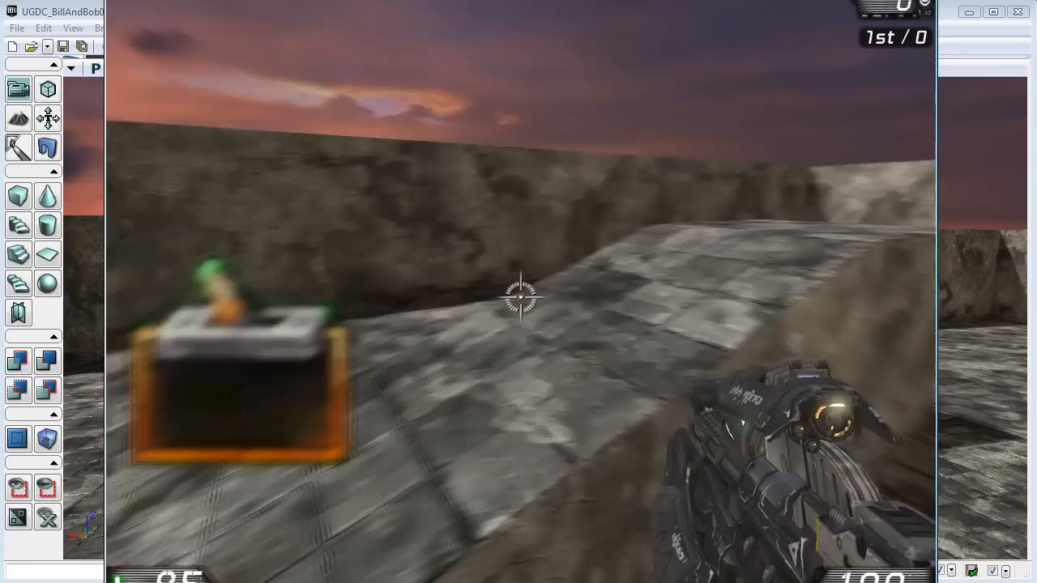
pyautogui.press('w')
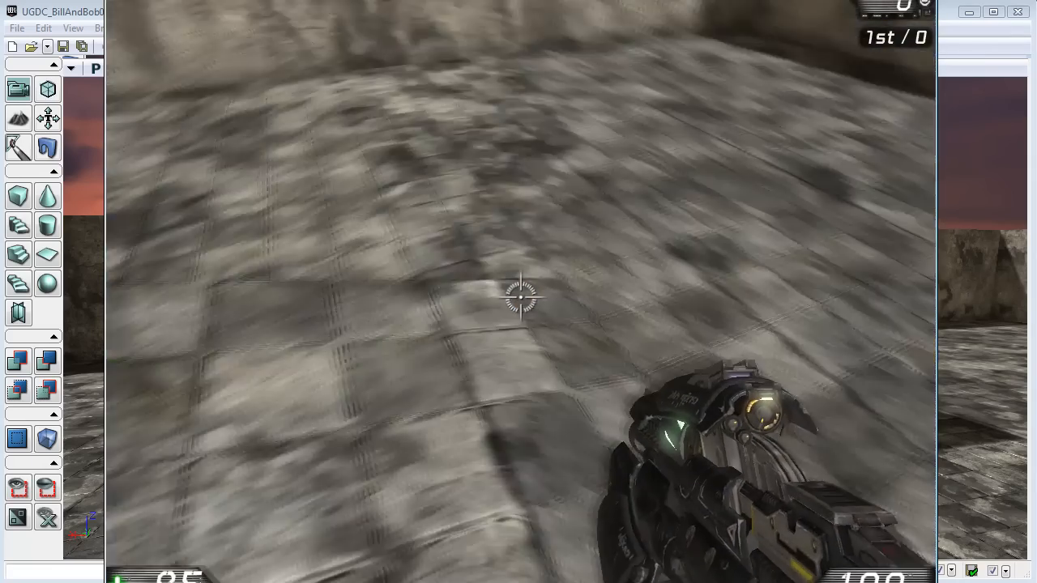
pyautogui.press('w')
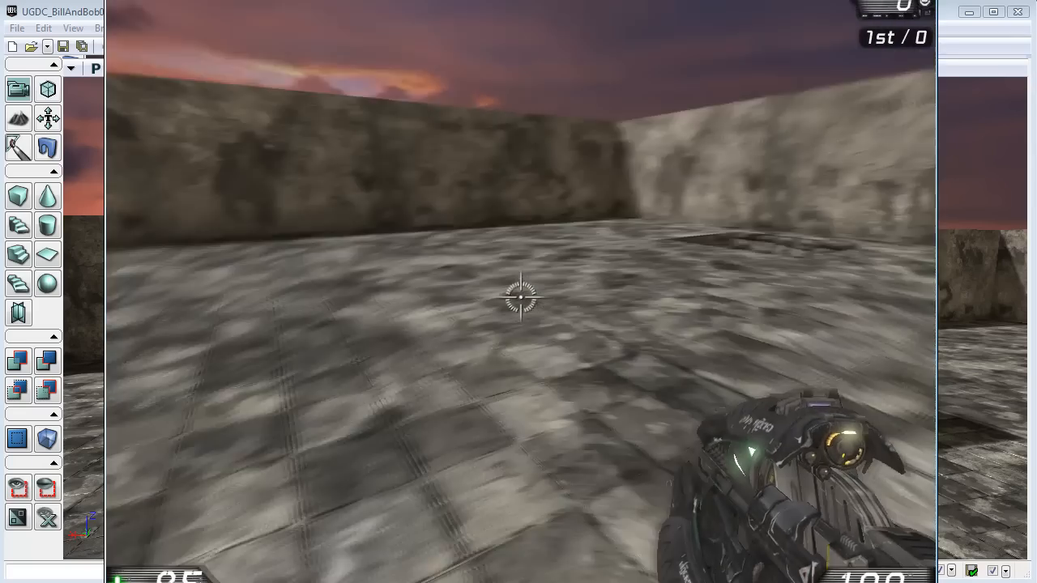
pyautogui.press('w')
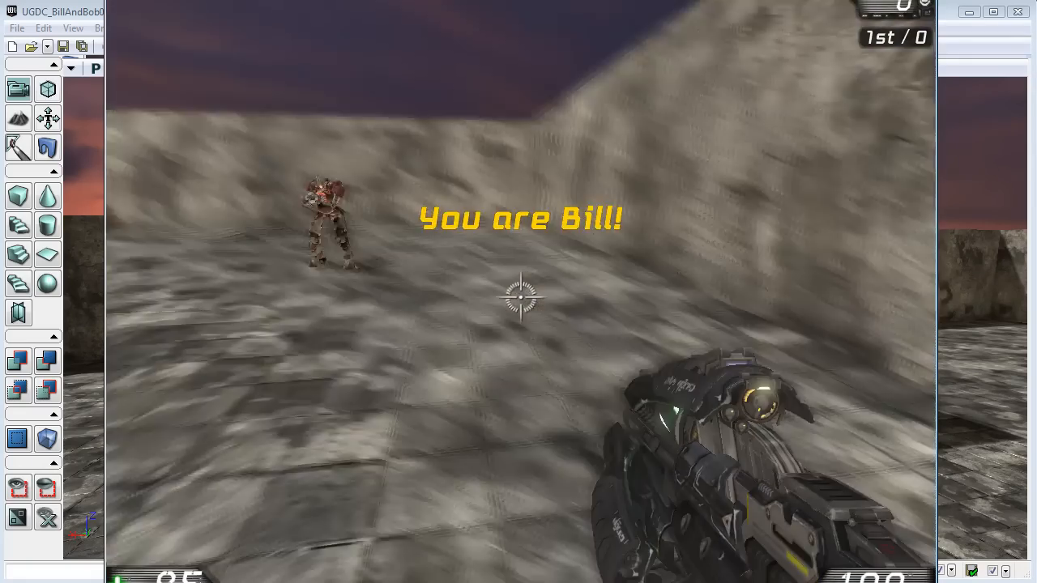
pyautogui.press('w')
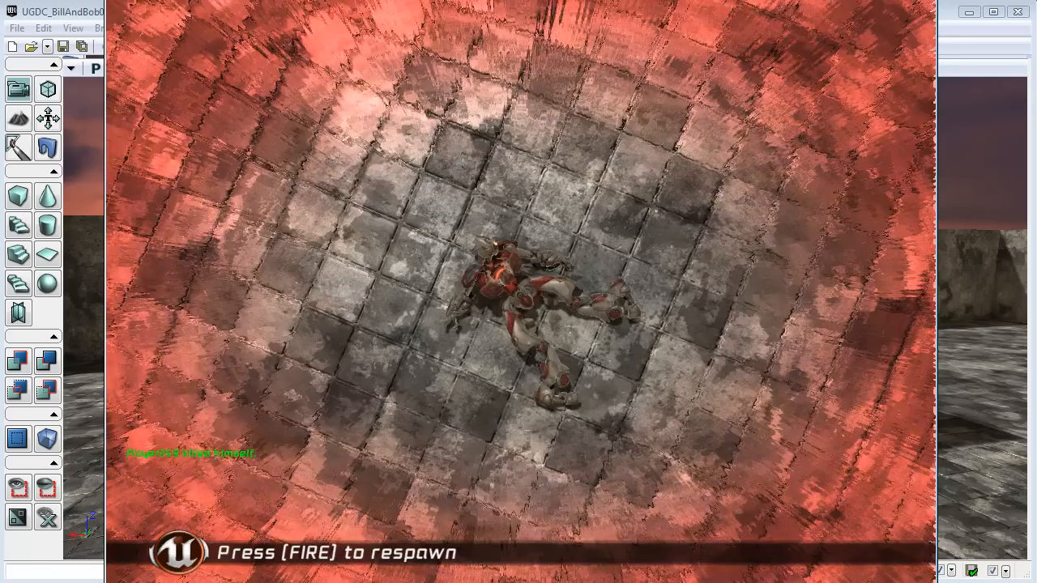
# Respawn after dying and repeat the test by walking into the trigger and shooting the spawned bot to swap bodies.
pyautogui.click(520, 297)
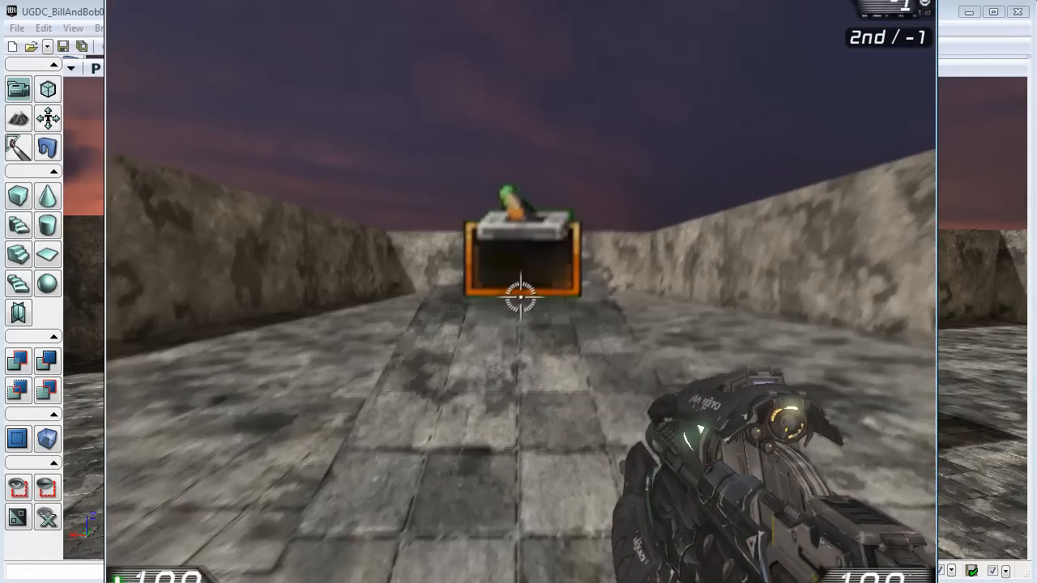
pyautogui.press('w')
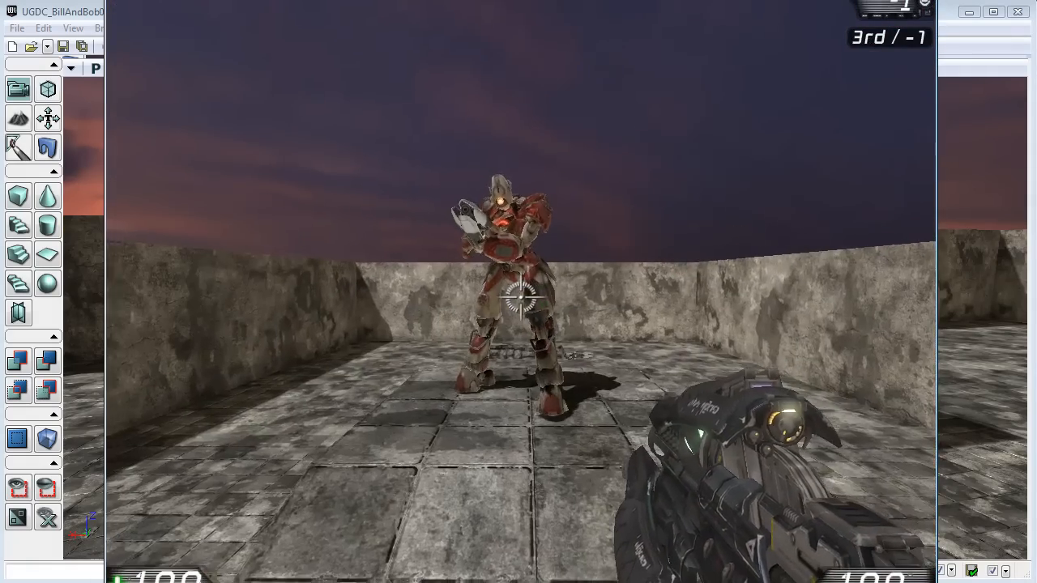
pyautogui.press('d')
pyautogui.press('s')
pyautogui.click(521, 298)
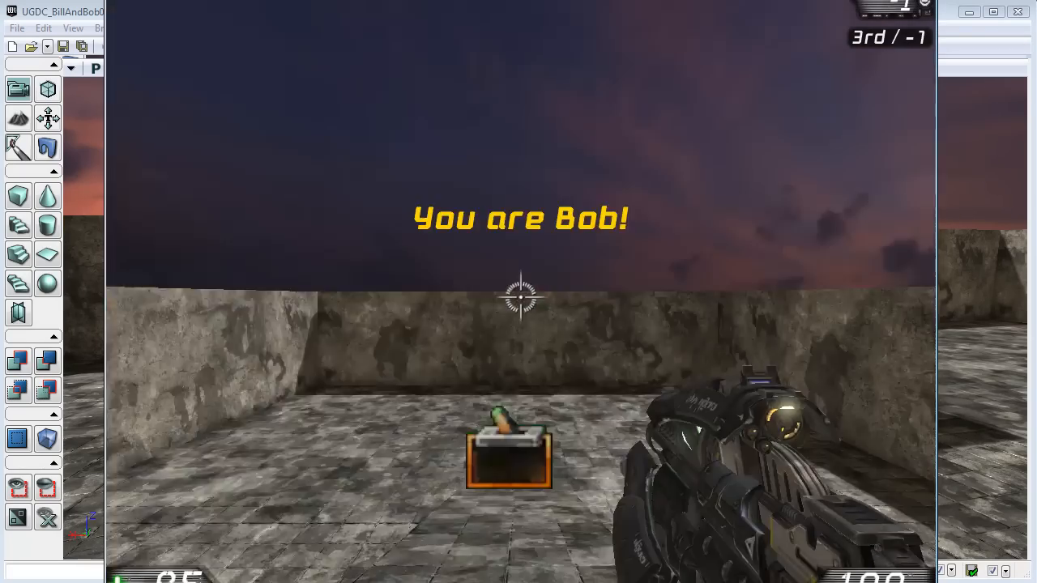
pyautogui.press('w')
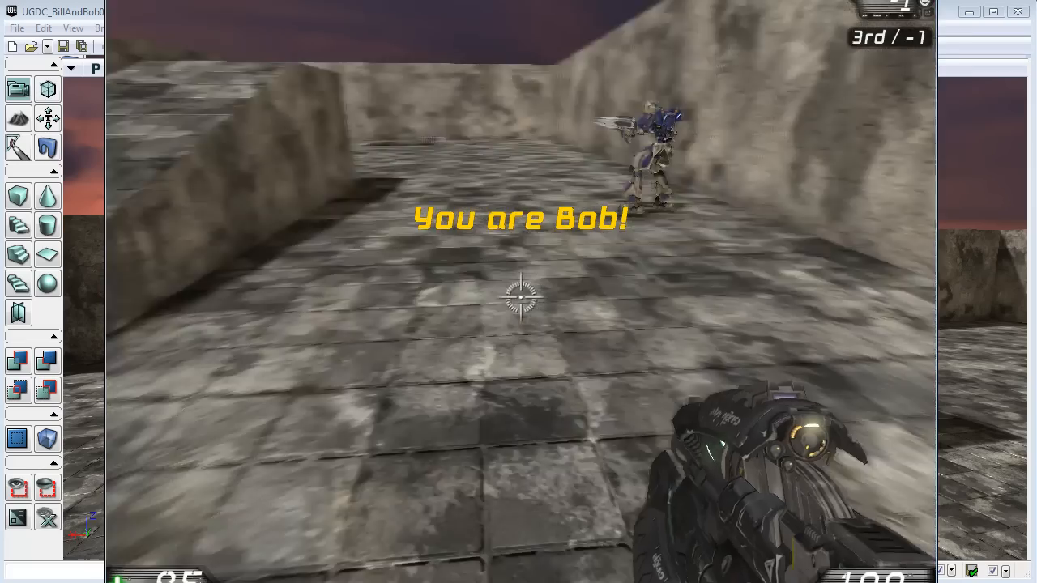
pyautogui.press('s')
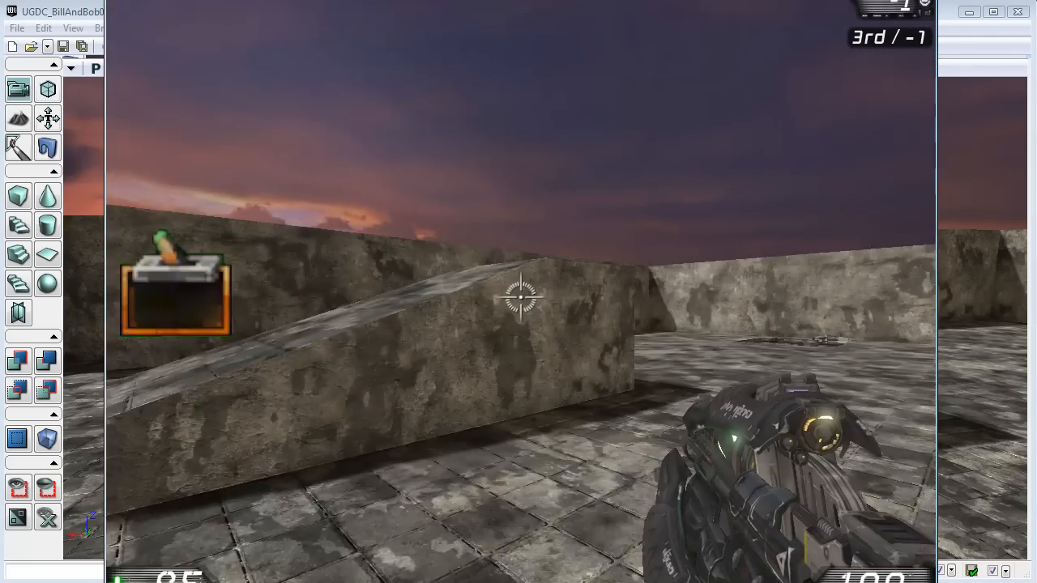
pyautogui.press('w')
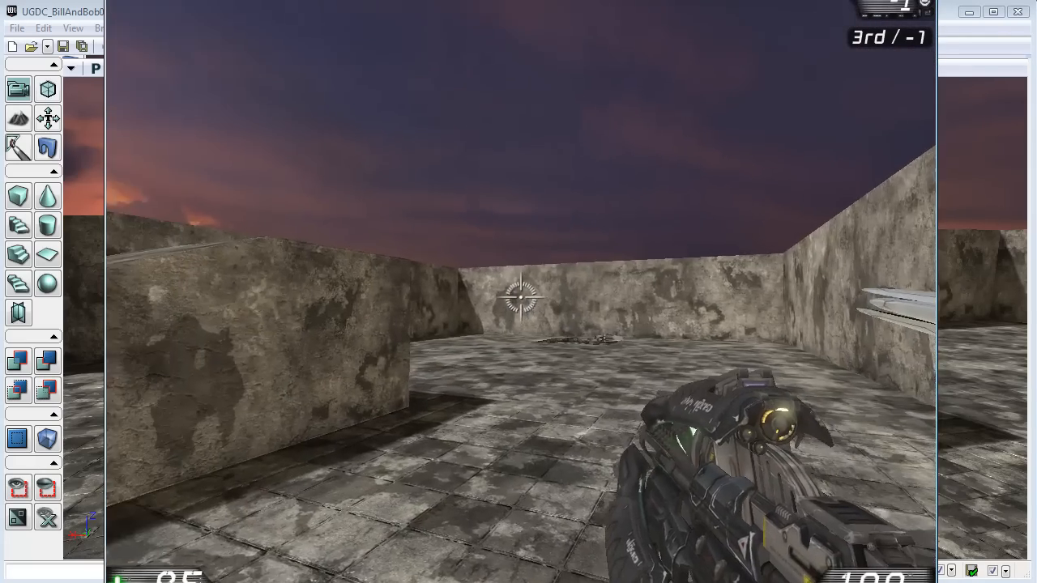
# End the play session and reopen Kismet to review the complete spawner sequence.
pyautogui.press('Escape')
pyautogui.click(356, 47)
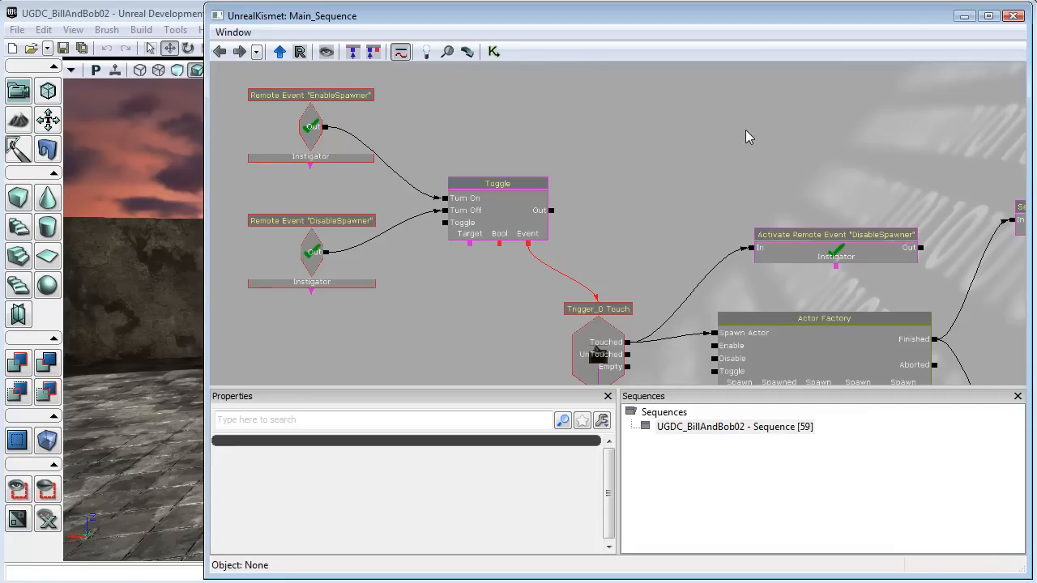
pyautogui.moveTo(802, 130); pyautogui.dragTo(620, 154)
pyautogui.scroll(-5, 625, 154)
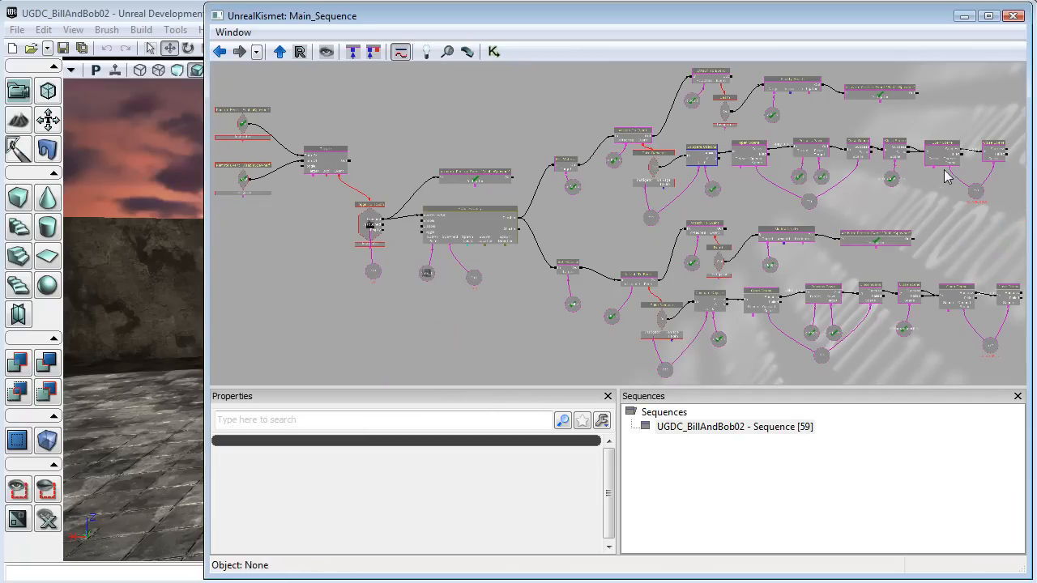
pyautogui.moveTo(902, 203); pyautogui.dragTo(790, 219)
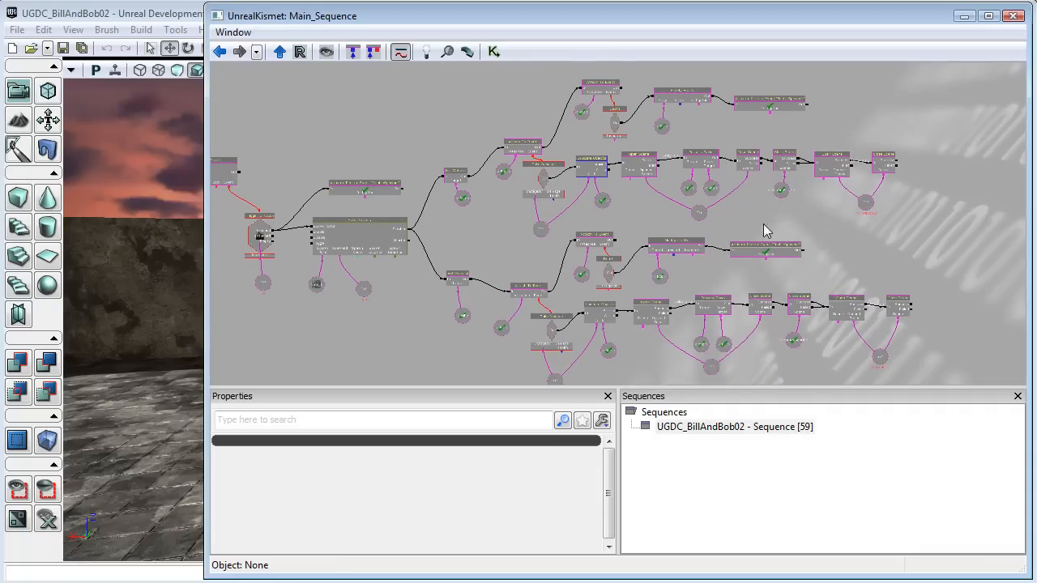
# Move Bob's Death, Modify Health and EnableSpawner branch above the main sequence and break its link from the Take Damage Attach To Event.
pyautogui.moveTo(839, 261); pyautogui.dragTo(833, 182)
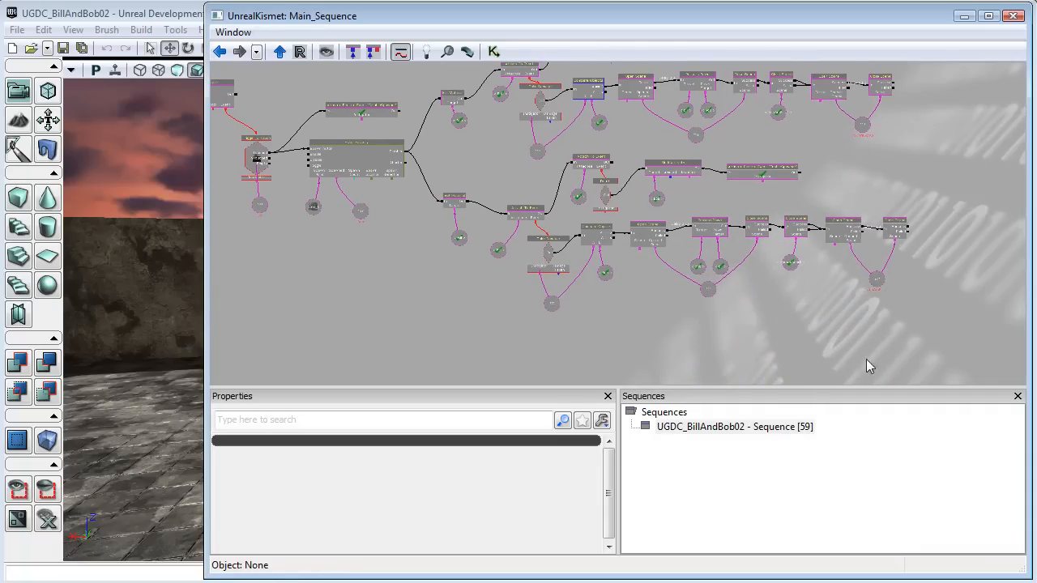
pyautogui.moveTo(833, 182); pyautogui.dragTo(810, 287)
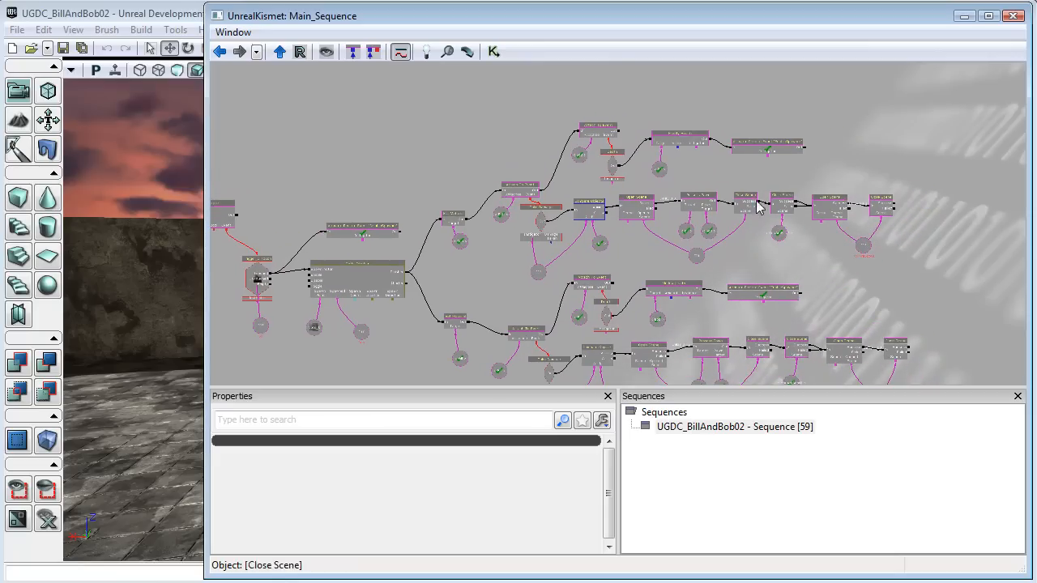
pyautogui.scroll(5, 750, 247)
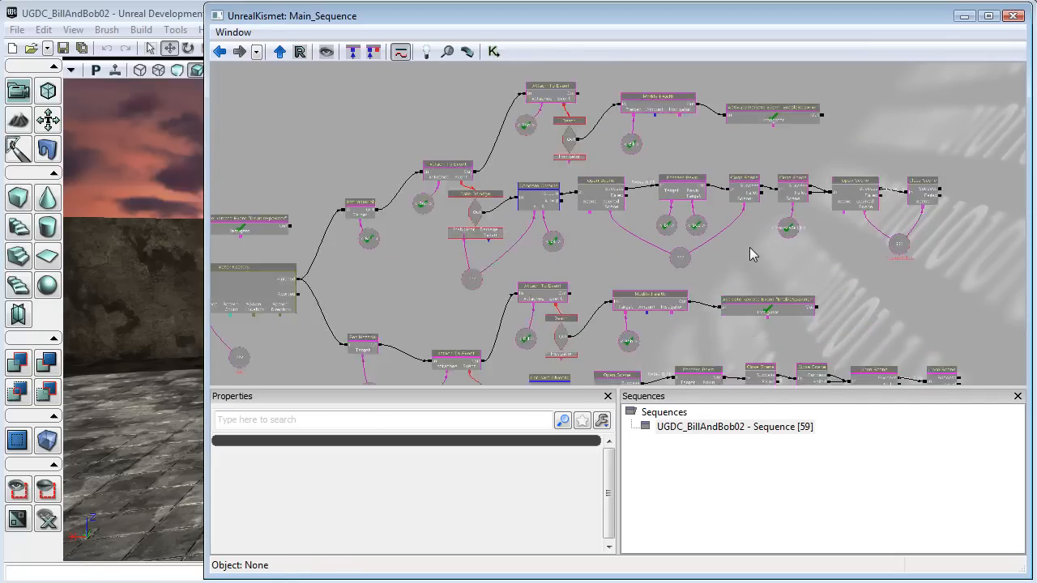
pyautogui.moveTo(747, 264); pyautogui.dragTo(823, 320)
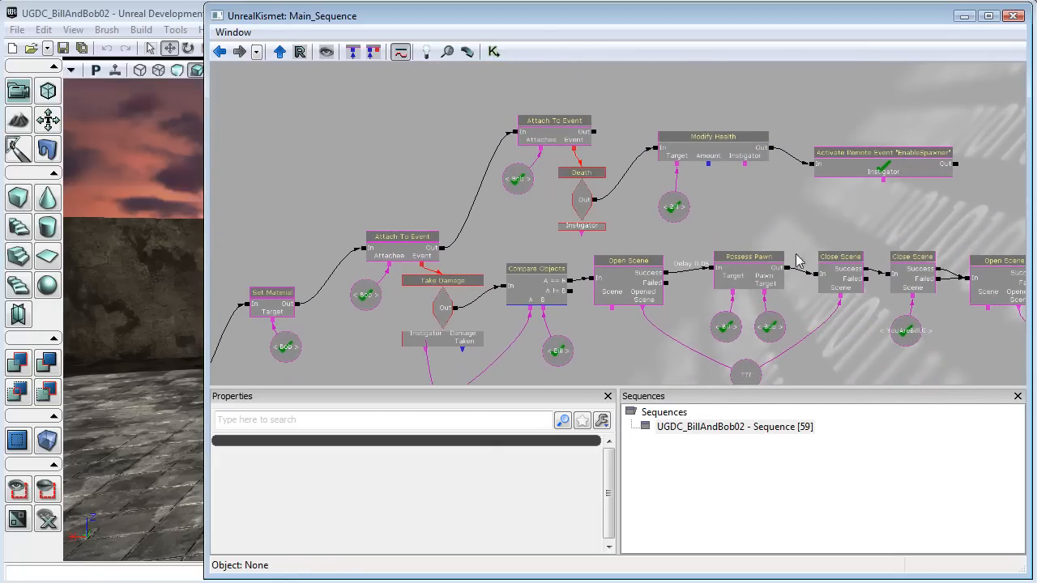
pyautogui.moveTo(768, 207); pyautogui.dragTo(720, 257)
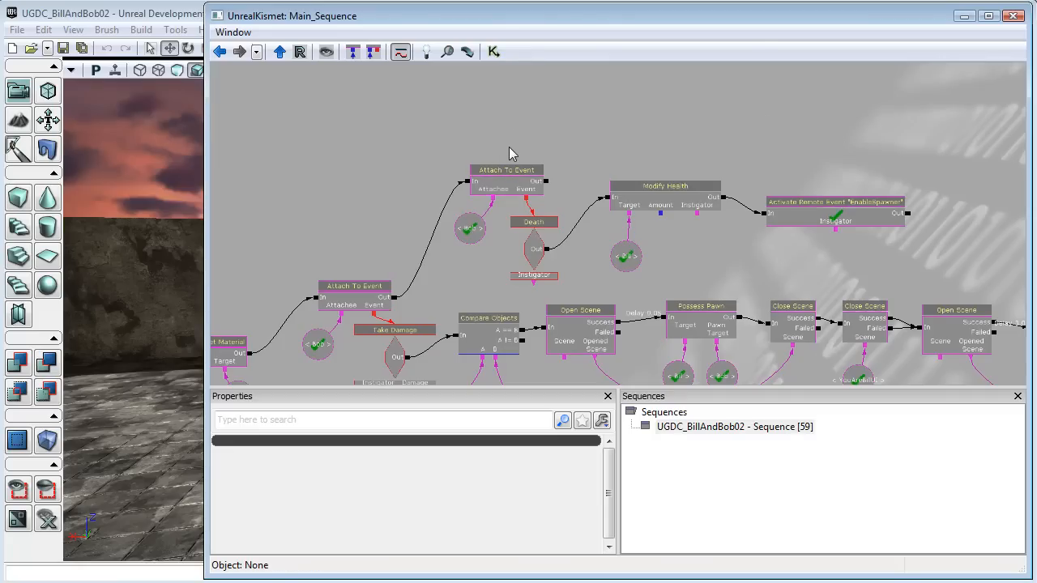
pyautogui.keyDown('ctrl'); pyautogui.keyDown('alt'); pyautogui.moveTo(482, 174); pyautogui.dragTo(920, 294); pyautogui.keyUp('alt'); pyautogui.keyUp('ctrl')
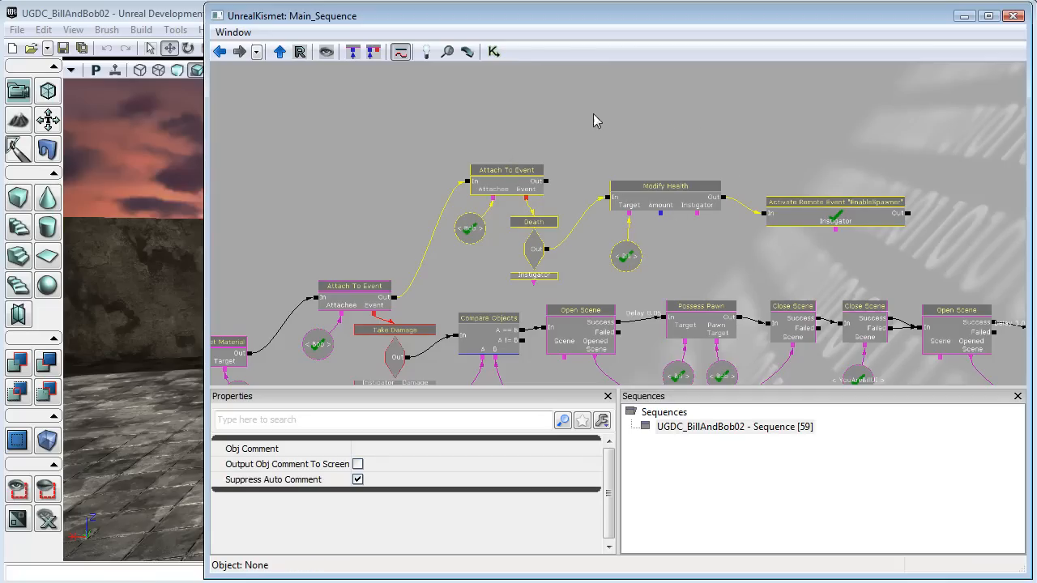
pyautogui.moveTo(775, 120); pyautogui.dragTo(709, 180)
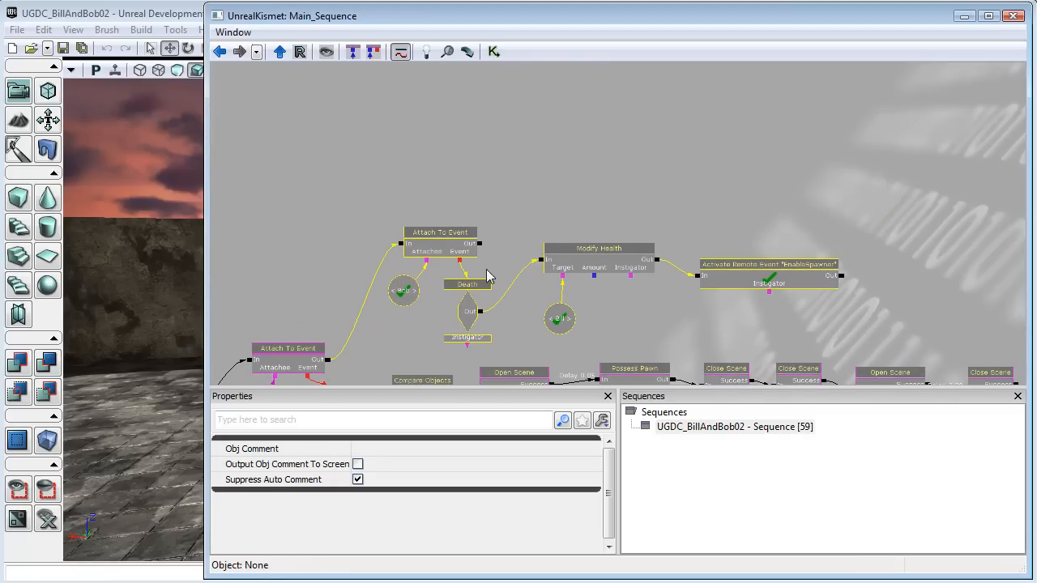
pyautogui.keyDown('ctrl'); pyautogui.moveTo(444, 257); pyautogui.dragTo(513, 208); pyautogui.keyUp('ctrl')
pyautogui.keyDown('ctrl'); pyautogui.moveTo(560, 103); pyautogui.dragTo(571, 88); pyautogui.keyUp('ctrl')
pyautogui.moveTo(720, 247); pyautogui.dragTo(598, 358)
pyautogui.moveTo(444, 208); pyautogui.dragTo(486, 153)
pyautogui.click(461, 148)
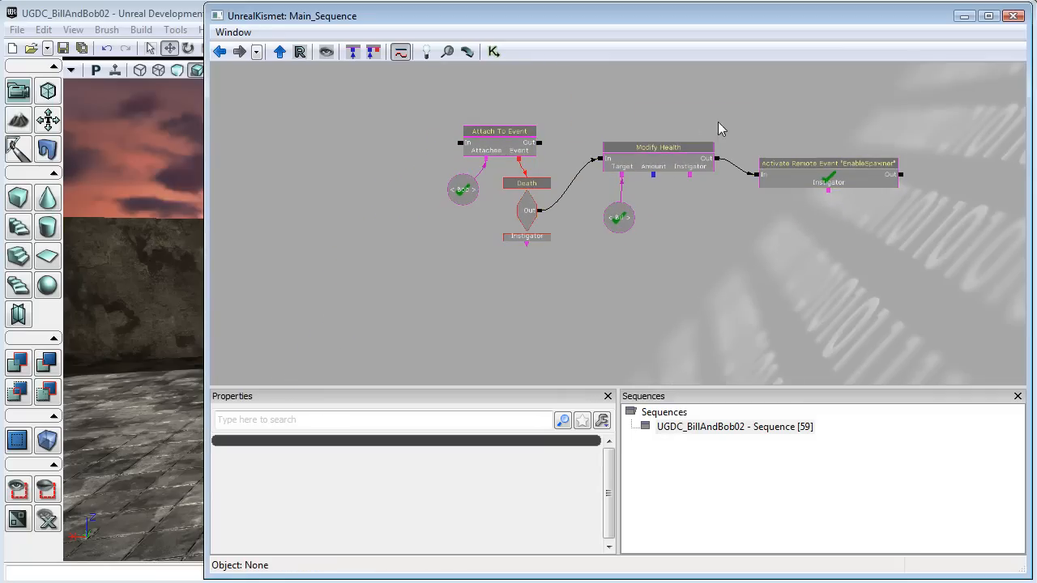
# Add a Remote Event before the separated branch and connect it to the In of the Death branch's Attach To Event.
pyautogui.moveTo(579, 123); pyautogui.dragTo(678, 145)
pyautogui.rightClick(442, 159)
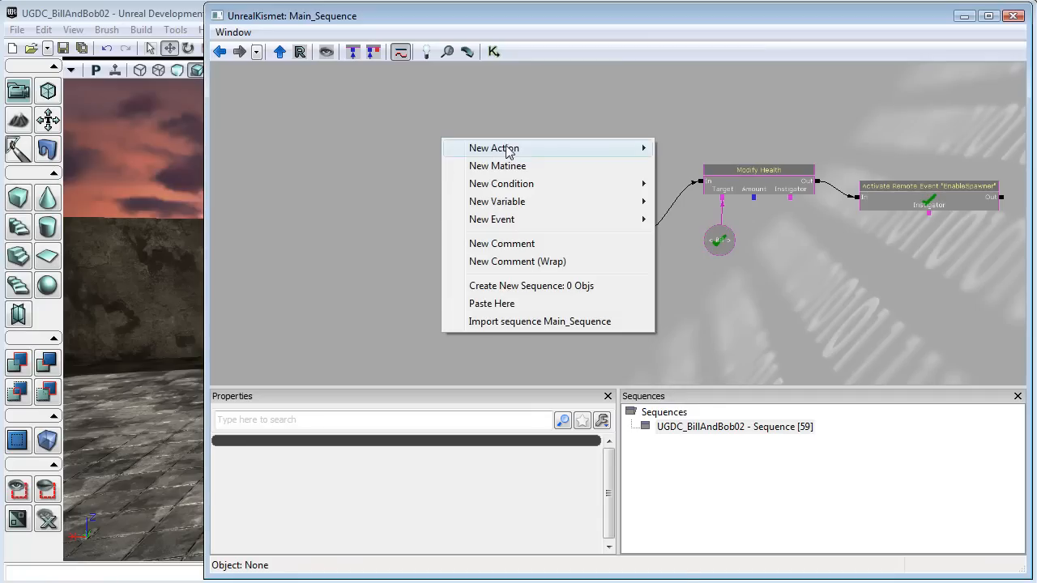
pyautogui.moveTo(528, 227)
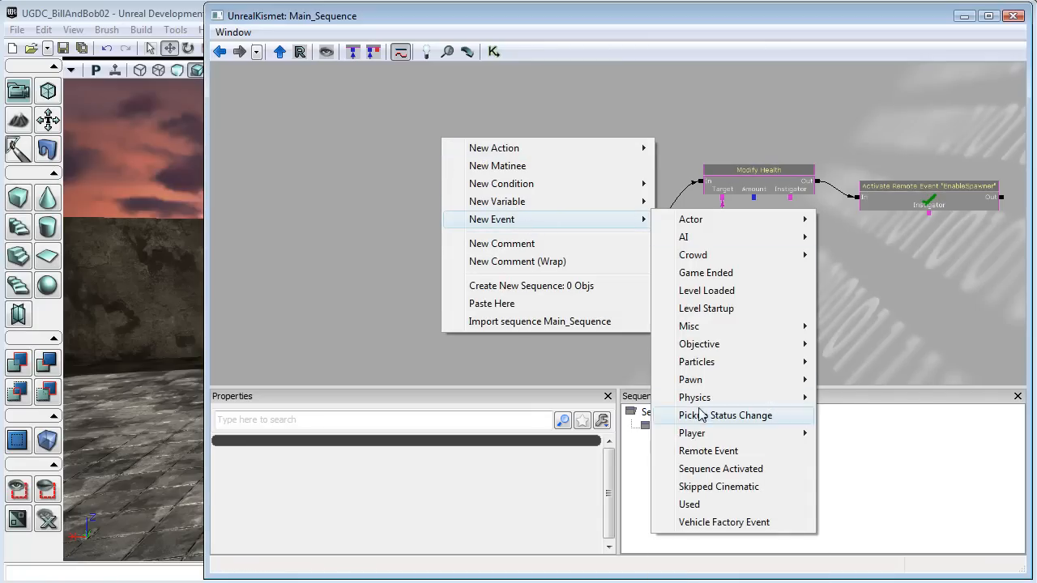
pyautogui.click(717, 453)
pyautogui.moveTo(493, 192); pyautogui.dragTo(559, 166)
# Set the new Remote Event's event name to BobDies.
pyautogui.click(454, 186)
pyautogui.click(401, 479)
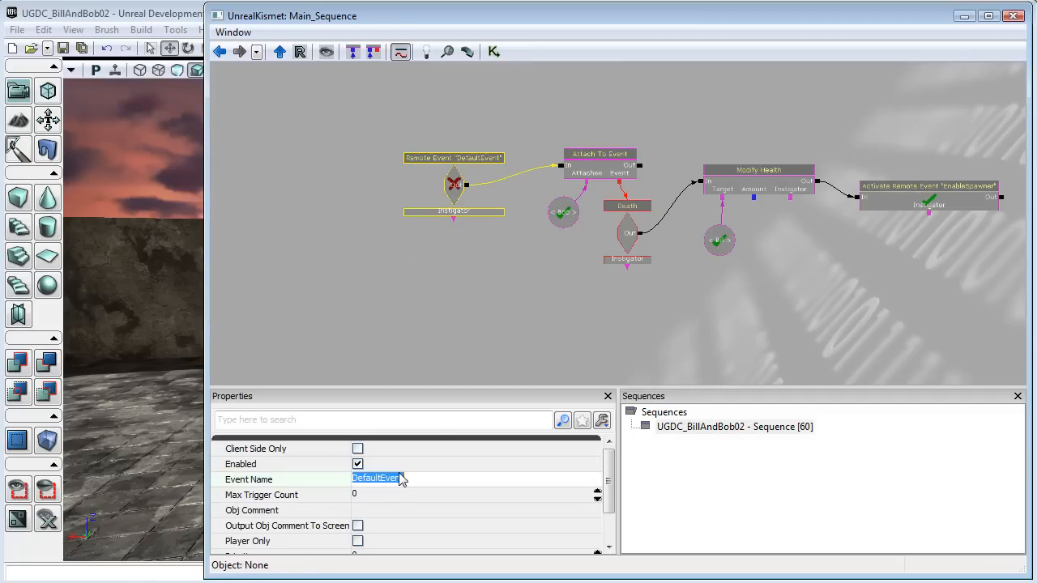
pyautogui.write('BobDies')
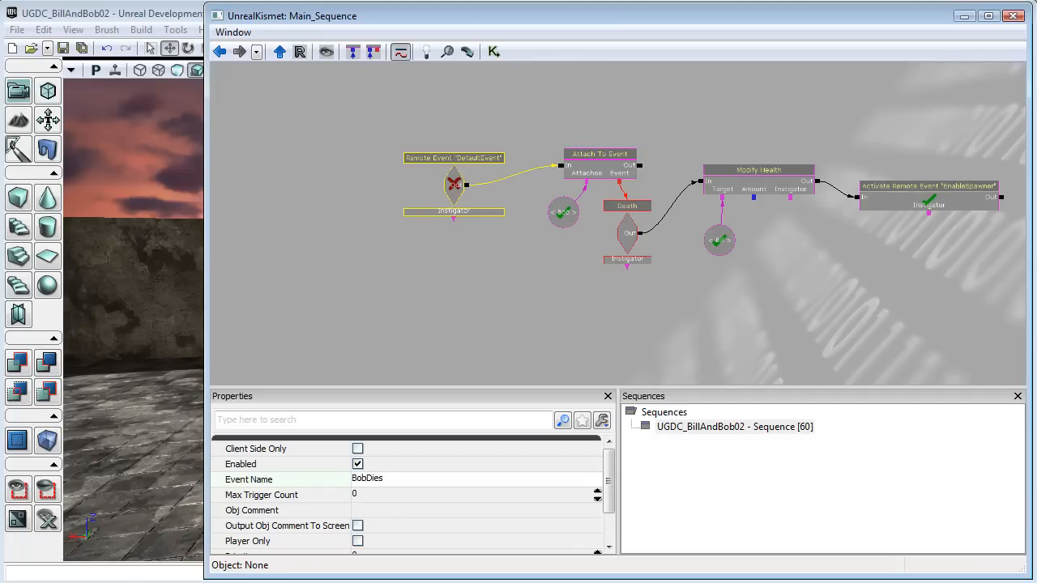
pyautogui.press('Return')
pyautogui.moveTo(508, 324); pyautogui.dragTo(568, 280)
pyautogui.click(404, 481)
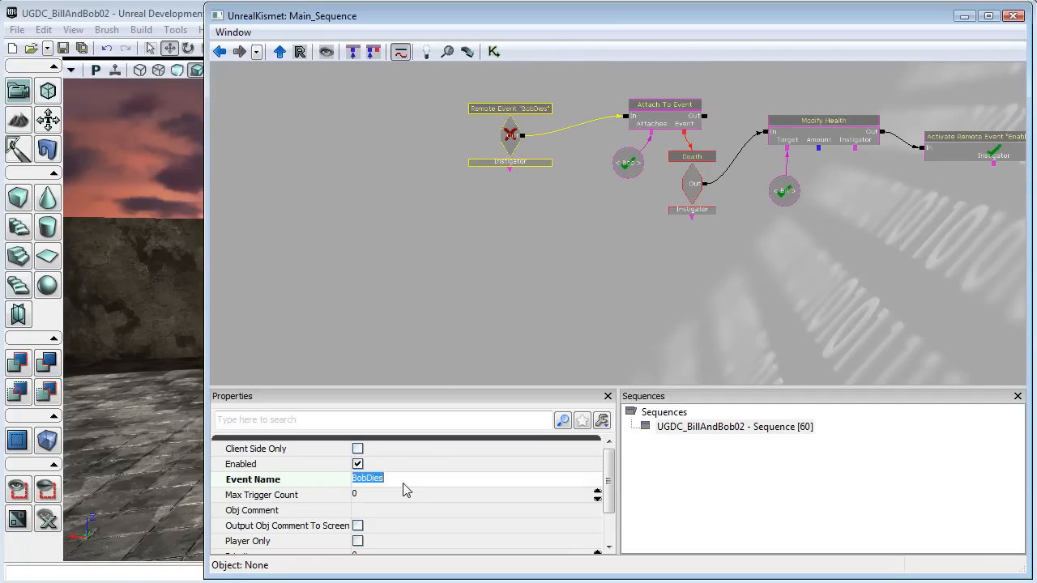
# Add an Activate Remote Event action and place it just above Bob's Take Damage Attach To Event.
pyautogui.moveTo(394, 381); pyautogui.dragTo(412, 163)
pyautogui.rightClick(512, 195)
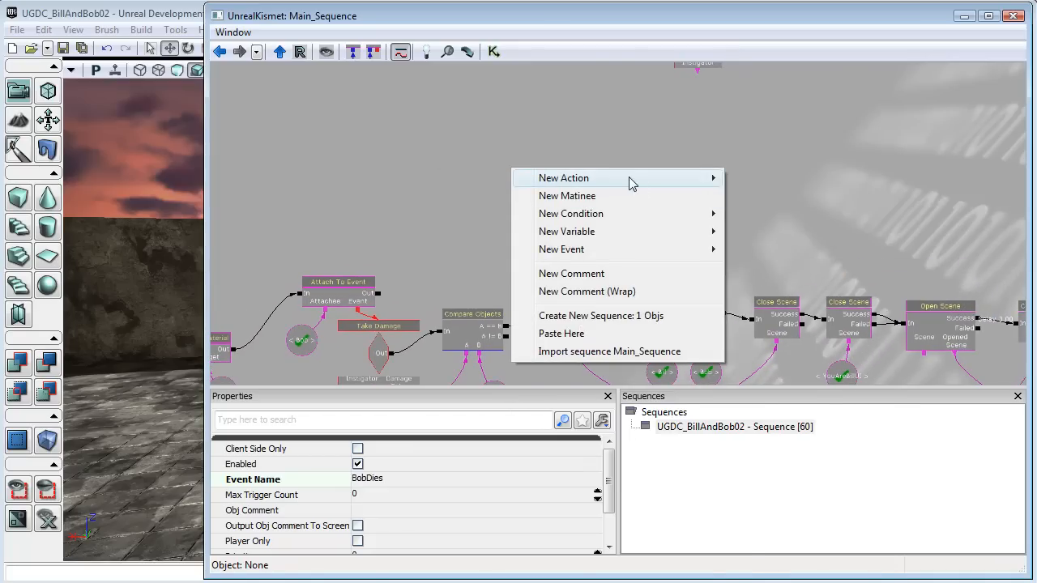
pyautogui.moveTo(625, 182)
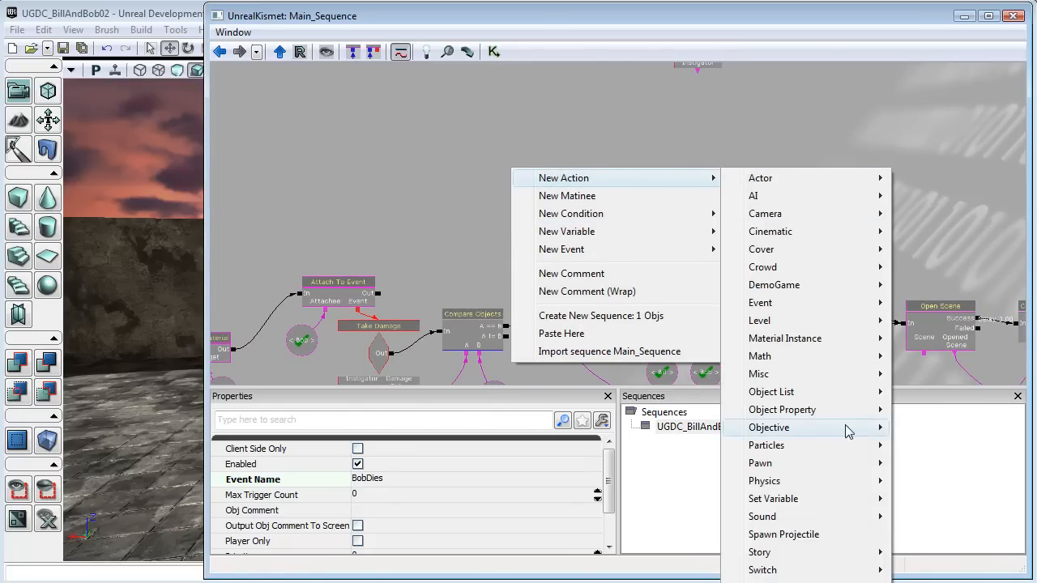
pyautogui.moveTo(777, 304)
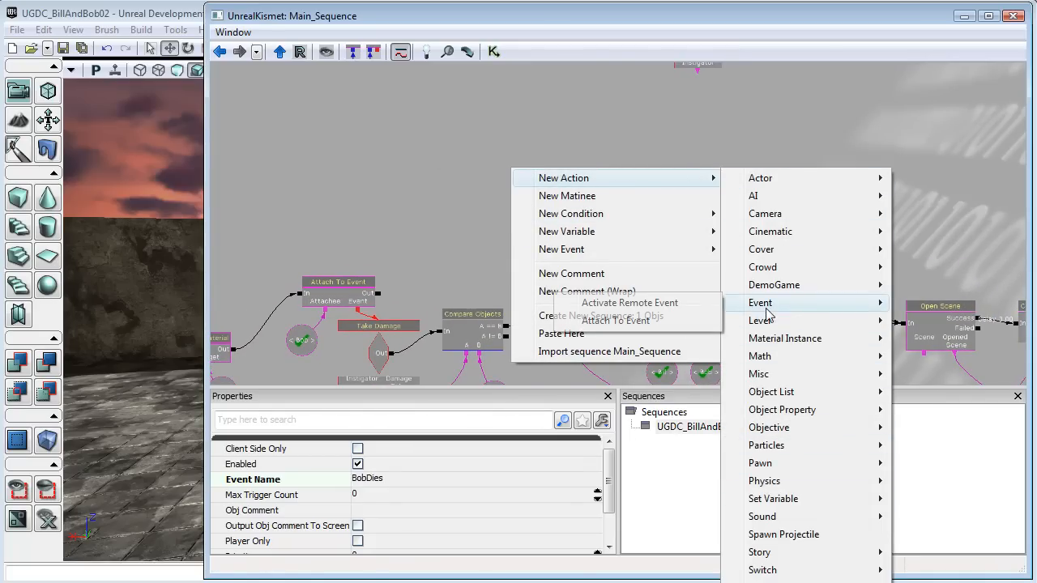
pyautogui.click(659, 304)
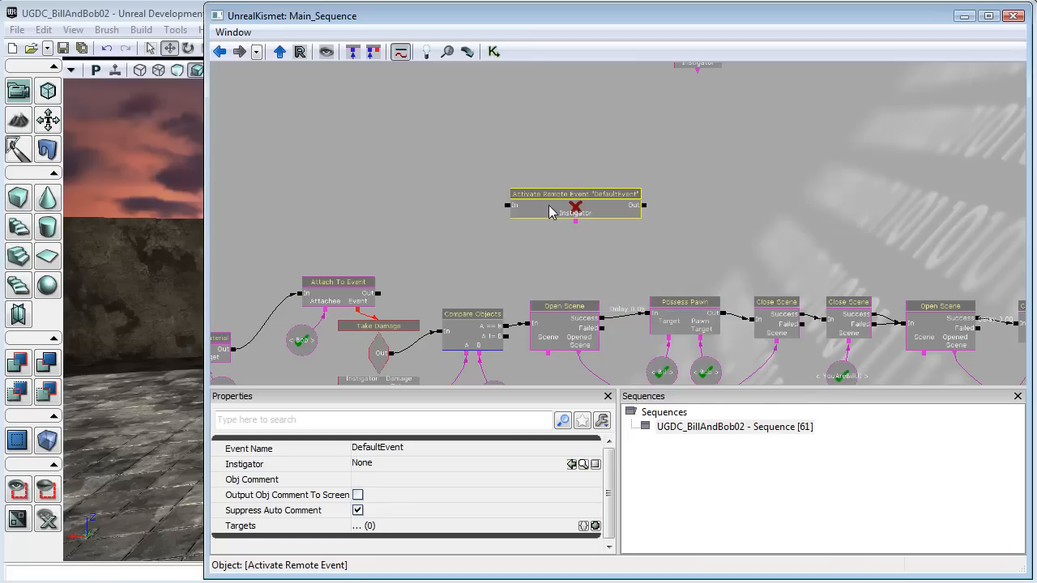
pyautogui.moveTo(547, 212); pyautogui.dragTo(464, 252)
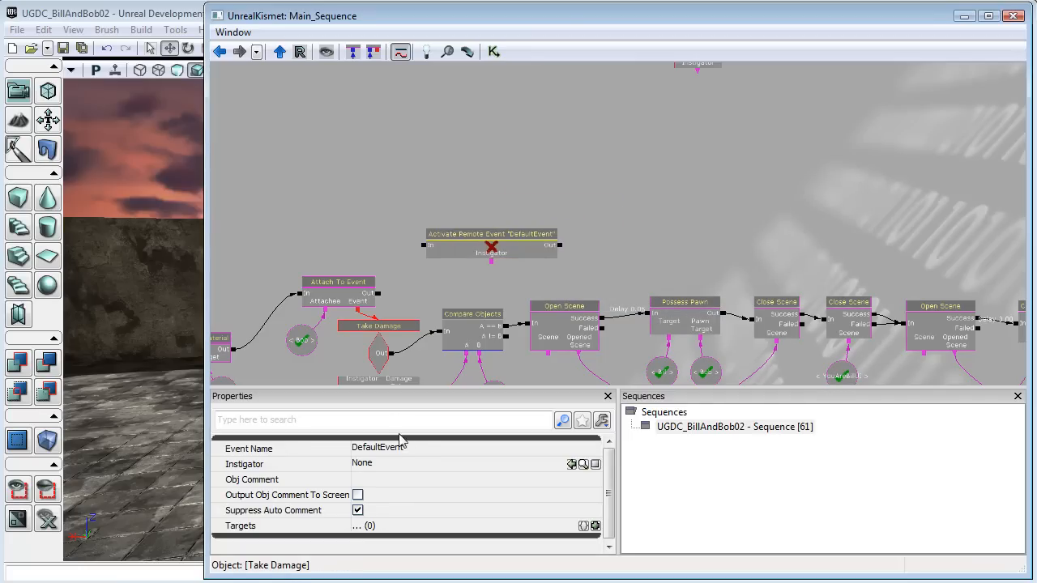
# Set the action's event name to BobDies and link its input to the Out of Bob's Take Damage Attach To Event.
pyautogui.click(411, 458)
pyautogui.write('BobDies')
pyautogui.press('Return')
pyautogui.click(421, 287)
pyautogui.click(421, 254)
pyautogui.moveTo(422, 247); pyautogui.dragTo(378, 293)
# Select the whole BobDies remote event branch and add a comment box around it reading "Bob died, Kill Bill".
pyautogui.moveTo(787, 178); pyautogui.dragTo(641, 317)
pyautogui.scroll(-5, 657, 293)
pyautogui.moveTo(775, 281); pyautogui.dragTo(717, 213)
pyautogui.moveTo(600, 242); pyautogui.dragTo(630, 300)
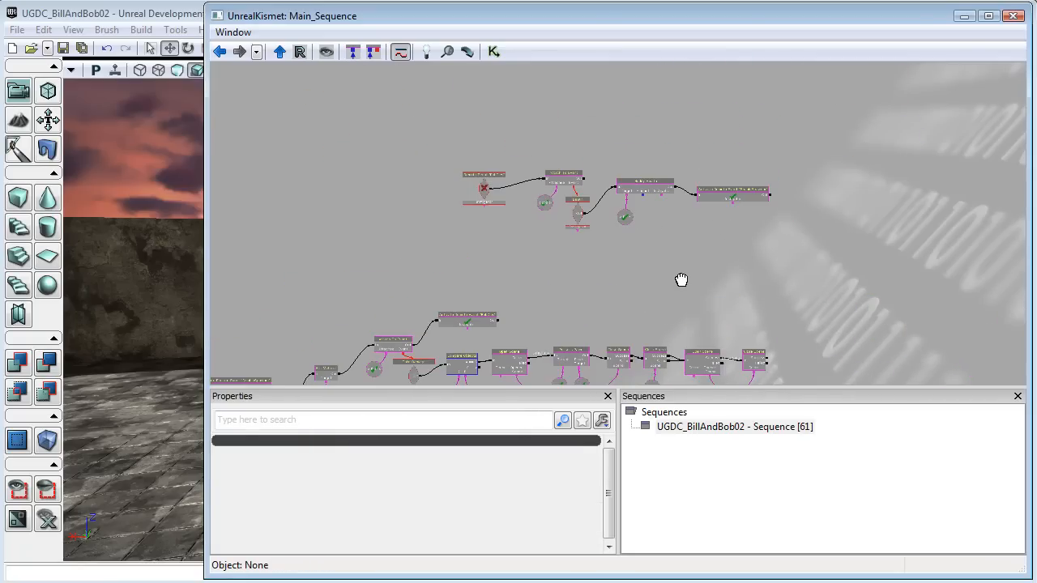
pyautogui.scroll(3, 684, 275)
pyautogui.moveTo(684, 278); pyautogui.dragTo(699, 343)
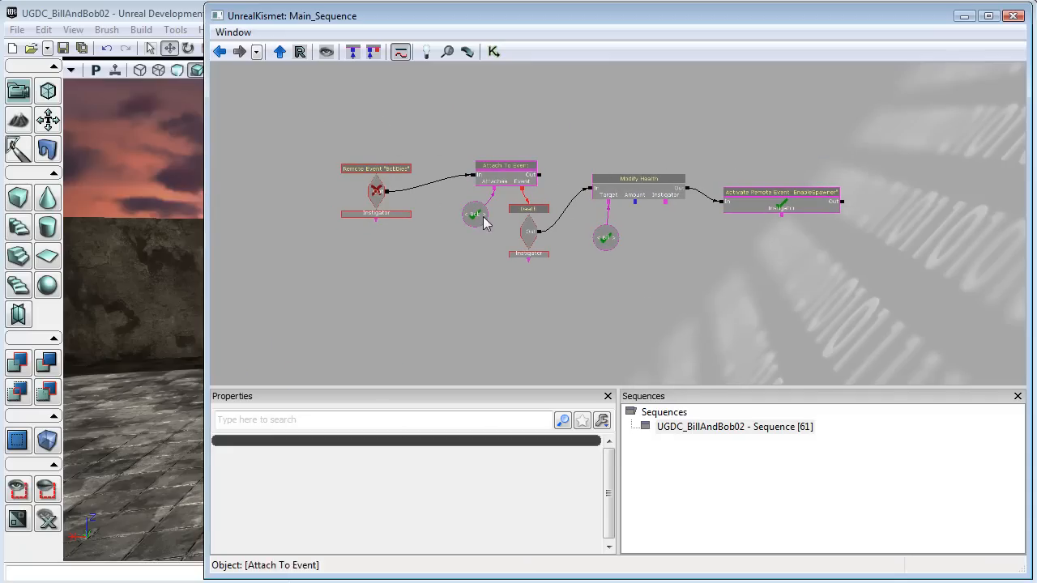
pyautogui.keyDown('ctrl'); pyautogui.keyDown('alt'); pyautogui.moveTo(309, 134); pyautogui.dragTo(930, 354); pyautogui.keyUp('alt'); pyautogui.keyUp('ctrl')
pyautogui.keyDown('ctrl'); pyautogui.moveTo(723, 288); pyautogui.dragTo(692, 321); pyautogui.keyUp('ctrl')
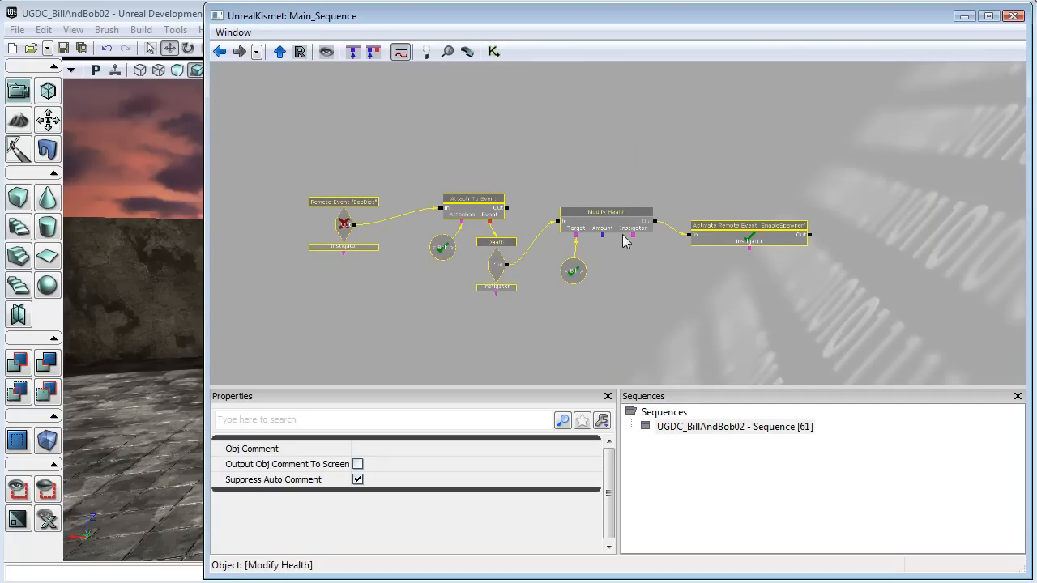
pyautogui.press('c')
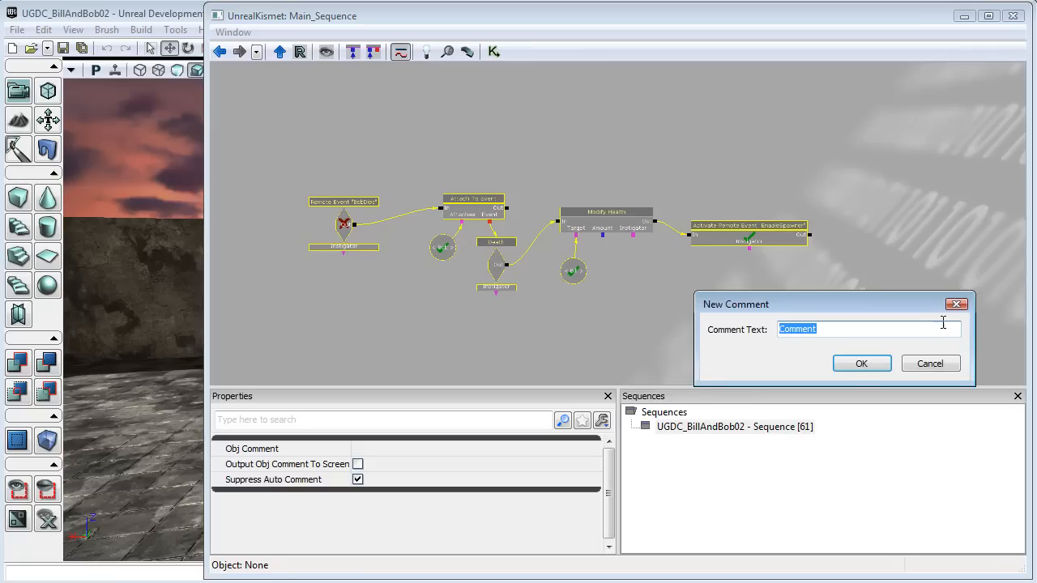
pyautogui.click(940, 365)
pyautogui.rightClick(640, 263)
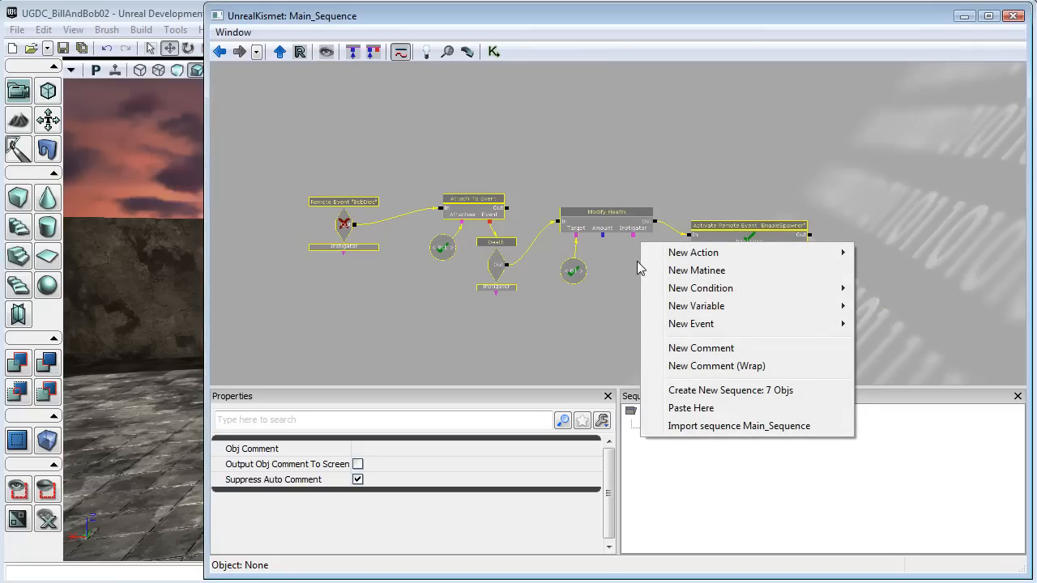
pyautogui.click(699, 349)
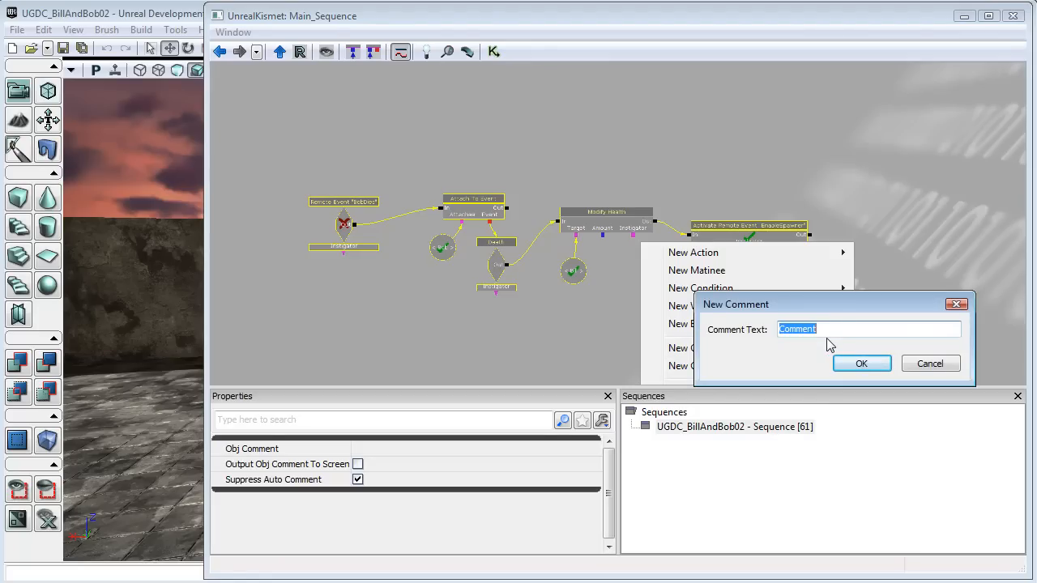
pyautogui.write('Bob died, Kill Bill')
pyautogui.press('Return')
# Compare the commented BobDies branch with the rest of the spawner sequence and its remaining Bill branch.
pyautogui.moveTo(614, 344); pyautogui.dragTo(739, 303)
pyautogui.scroll(-5, 814, 316)
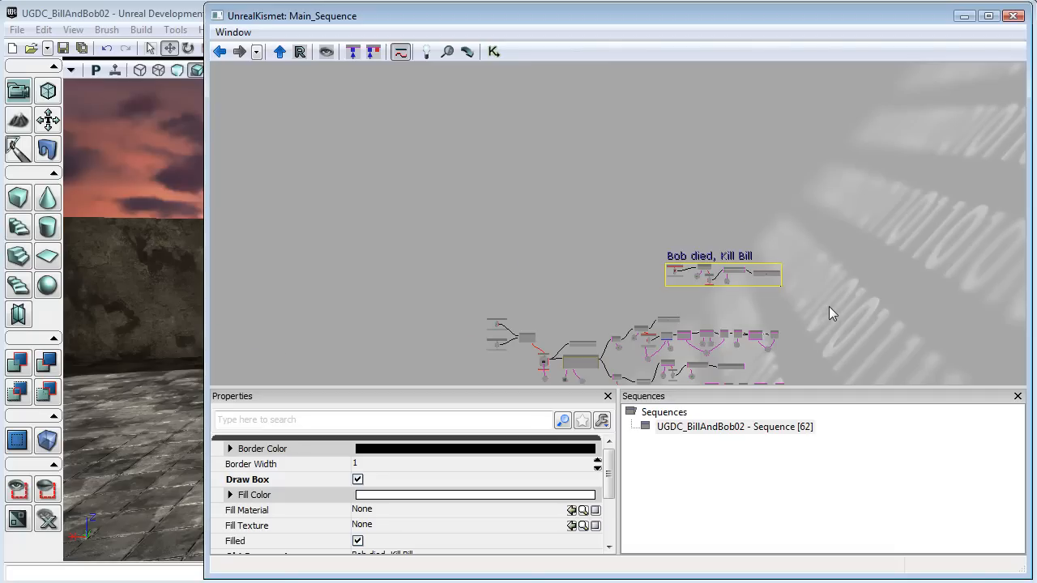
pyautogui.scroll(5, 829, 309)
pyautogui.moveTo(679, 340); pyautogui.dragTo(840, 264)
pyautogui.scroll(-2, 843, 265)
pyautogui.moveTo(918, 275); pyautogui.dragTo(864, 253)
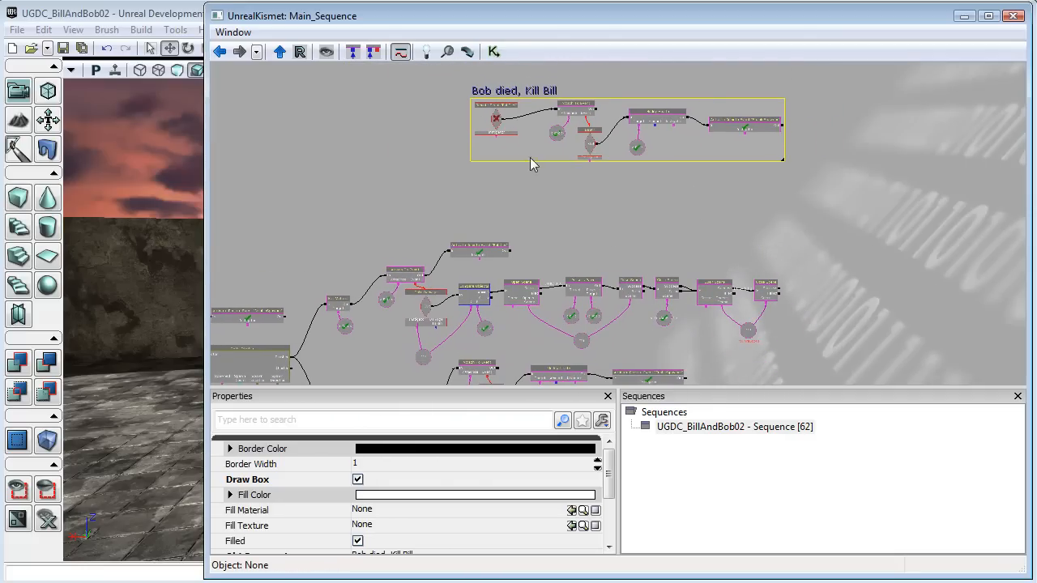
pyautogui.moveTo(676, 267); pyautogui.dragTo(699, 117)
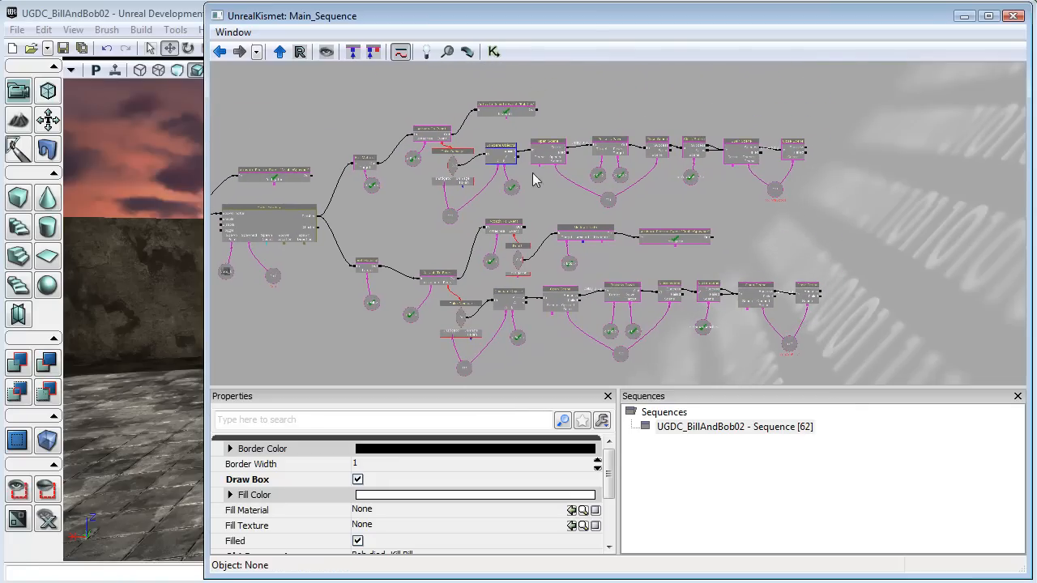
pyautogui.moveTo(744, 72); pyautogui.dragTo(672, 260)
pyautogui.moveTo(567, 248)
pyautogui.mouseDown()
pyautogui.moveTo(530, 257)
pyautogui.moveTo(559, 266)
pyautogui.mouseUp()
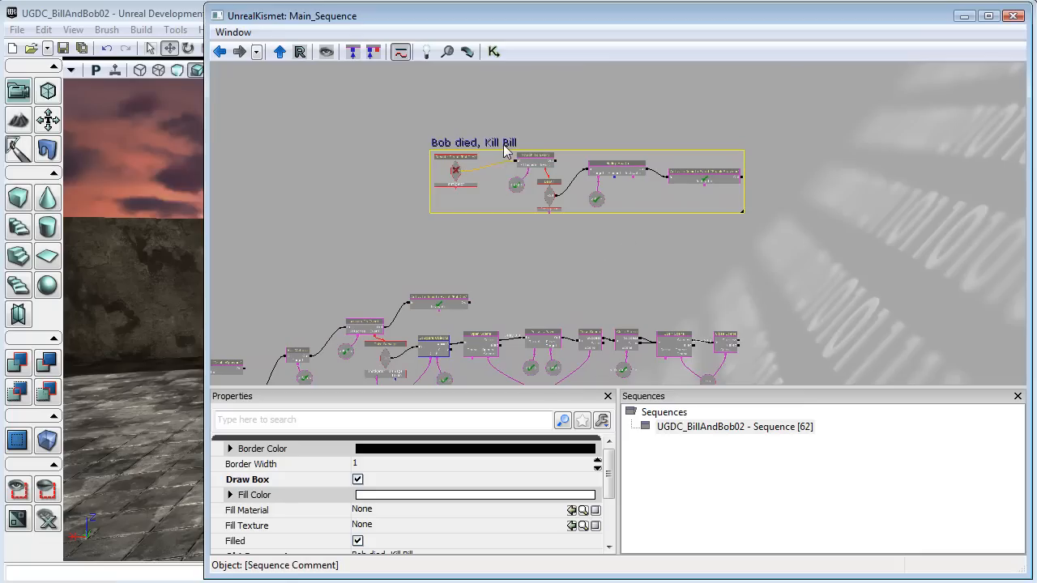
# Delete the "Bob died, Kill Bill" comment box.
pyautogui.scroll(3, 564, 243)
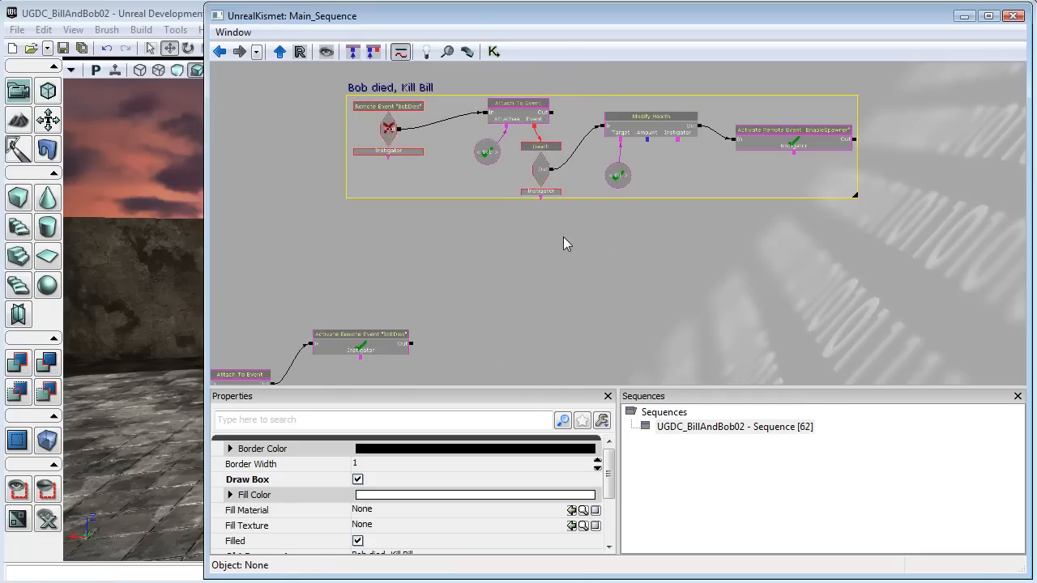
pyautogui.scroll(2, 563, 236)
pyautogui.moveTo(564, 253); pyautogui.dragTo(572, 348)
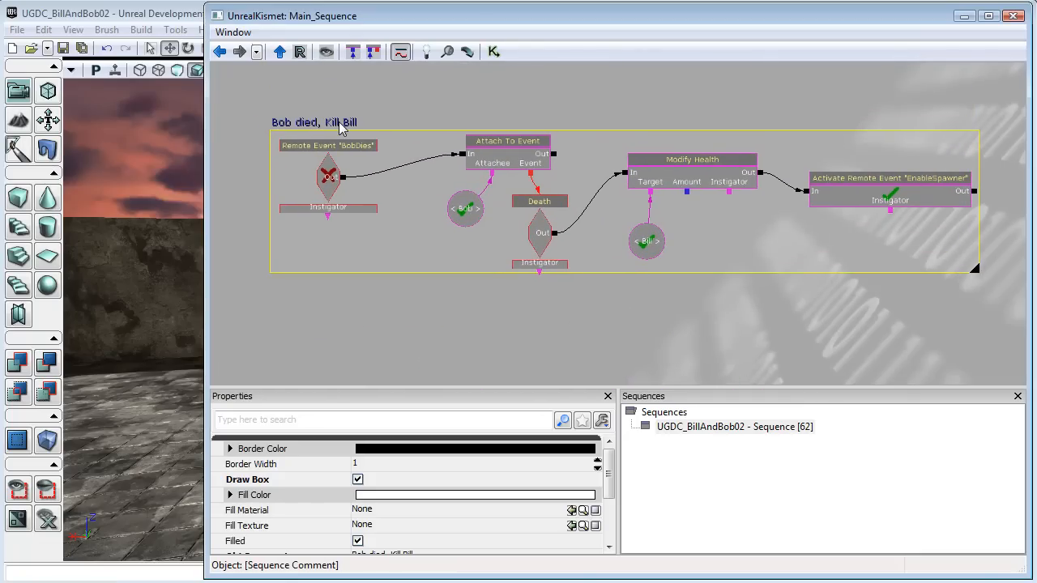
pyautogui.press('Delete')
# Collapse the six nodes following the BobDies Remote Event into a new sub-sequence named BobDies.
pyautogui.moveTo(908, 124); pyautogui.dragTo(833, 146)
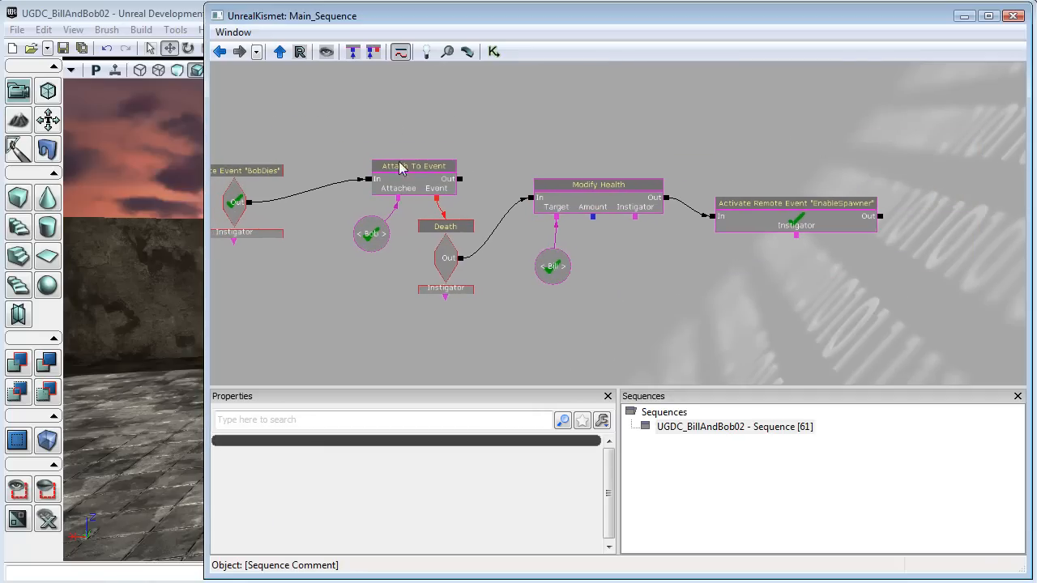
pyautogui.keyDown('ctrl'); pyautogui.keyDown('alt'); pyautogui.moveTo(332, 115); pyautogui.dragTo(932, 337); pyautogui.keyUp('alt'); pyautogui.keyUp('ctrl')
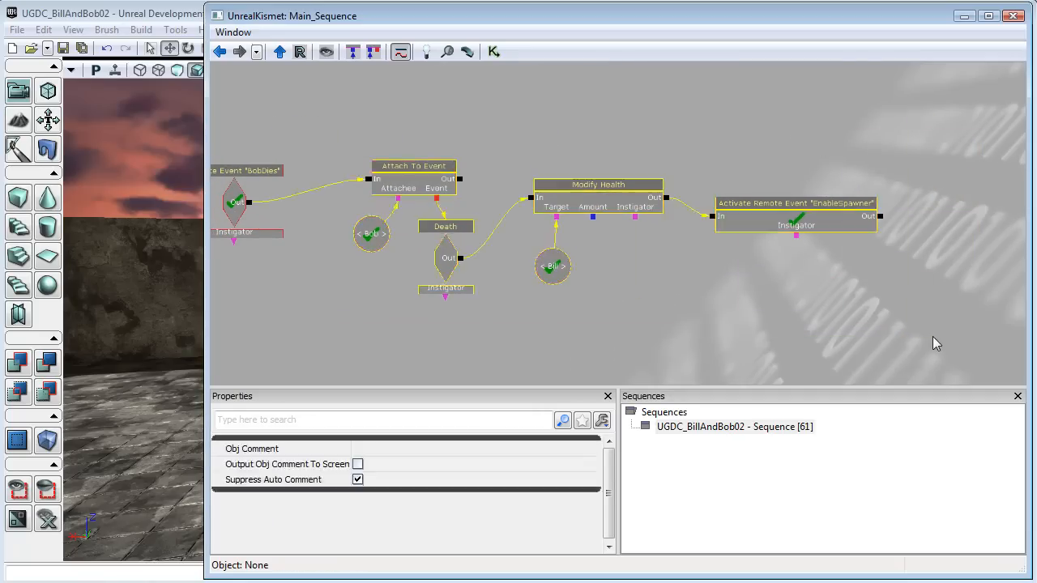
pyautogui.rightClick(649, 263)
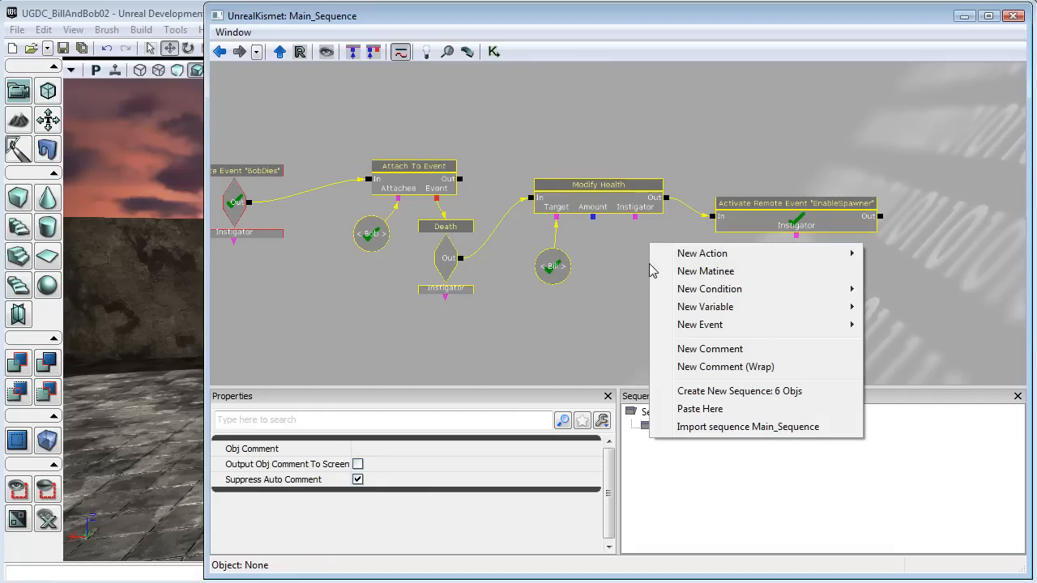
pyautogui.click(751, 393)
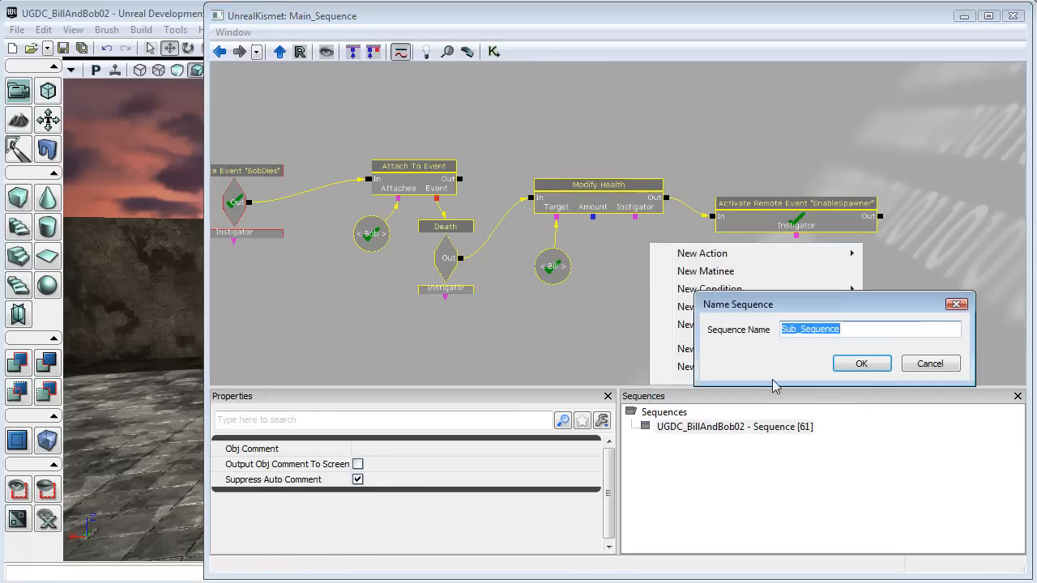
pyautogui.write('BobDies')
pyautogui.press('Return')
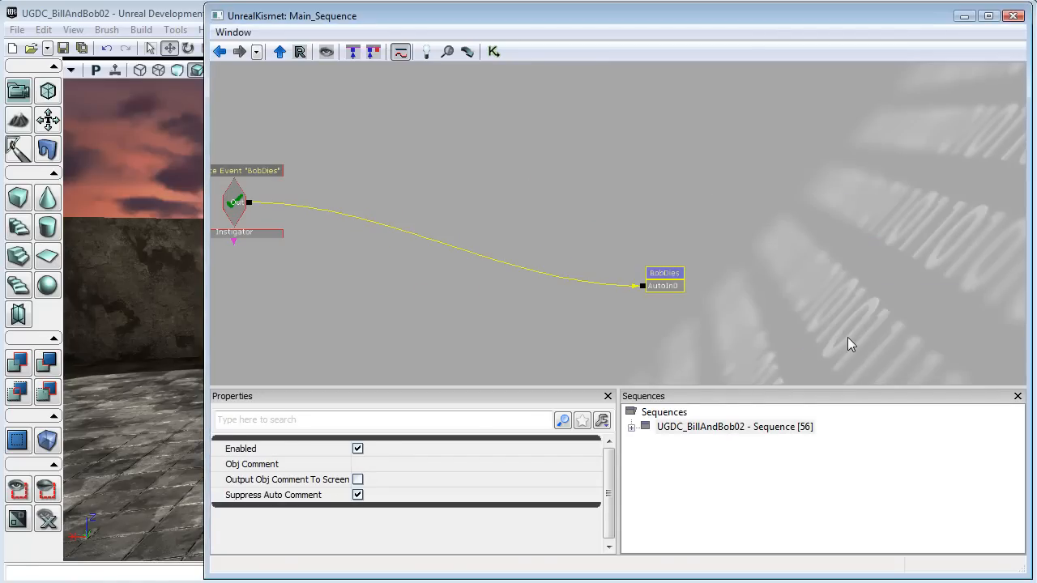
# Move the BobDies sub-sequence node close beside the BobDies Remote Event.
pyautogui.keyDown('ctrl'); pyautogui.moveTo(663, 274); pyautogui.dragTo(384, 192); pyautogui.keyUp('ctrl')
pyautogui.moveTo(486, 222); pyautogui.dragTo(724, 239)
pyautogui.click(633, 221)
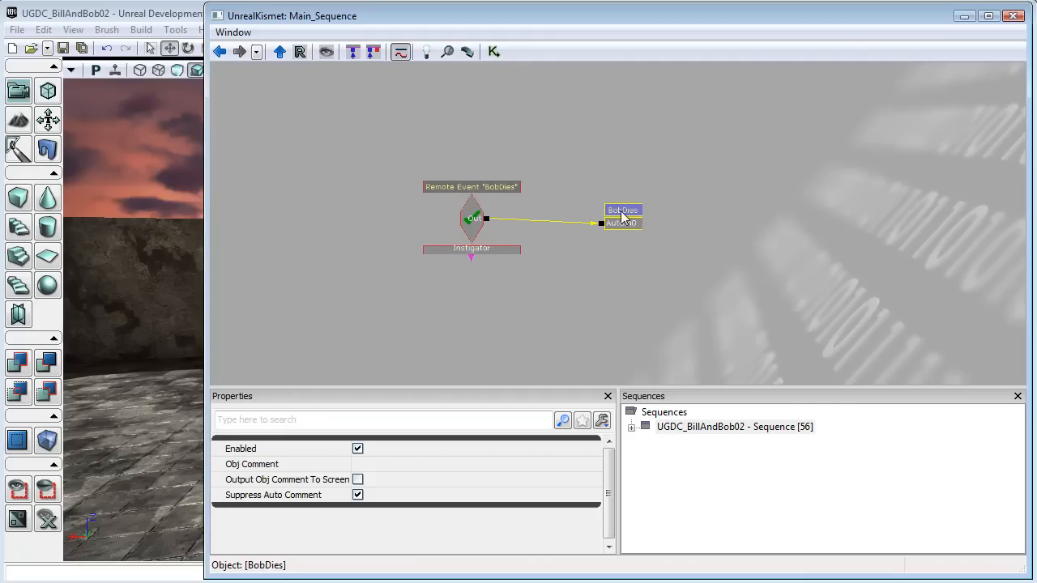
# Open the BobDies sub-sequence, inspect its Sequence Activated event, and return to the parent sequence.
pyautogui.doubleClick(621, 214)
pyautogui.moveTo(659, 287); pyautogui.dragTo(768, 304)
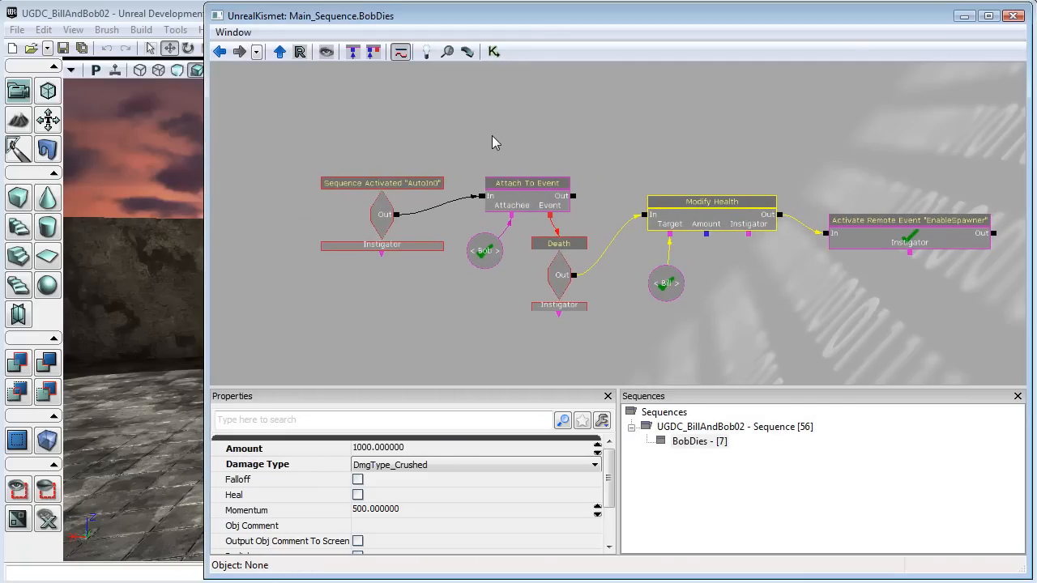
pyautogui.click(384, 219)
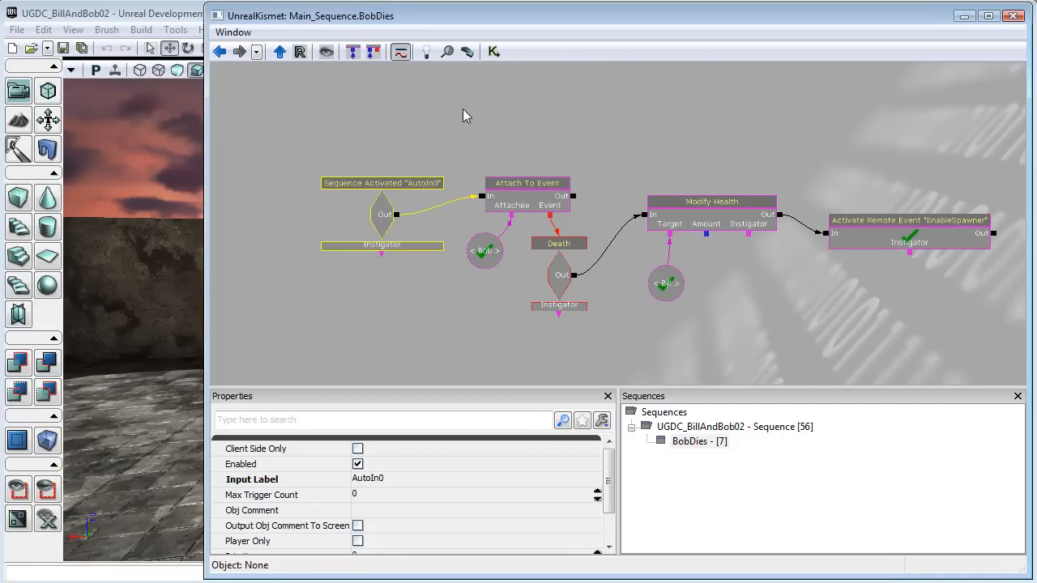
pyautogui.click(279, 51)
# Examine the collapsed BobDies branch alongside the Bob damage chain and the remaining Bill death branch in the main sequence.
pyautogui.moveTo(648, 267); pyautogui.dragTo(573, 267)
pyautogui.scroll(3, 574, 268)
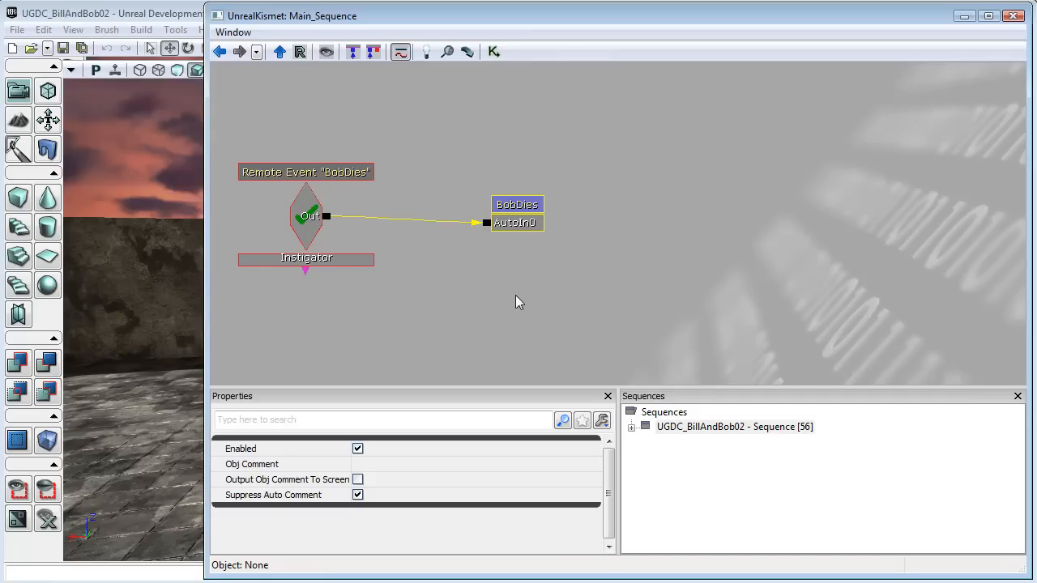
pyautogui.moveTo(470, 303); pyautogui.dragTo(602, 278)
pyautogui.scroll(-5, 681, 258)
pyautogui.moveTo(725, 272); pyautogui.dragTo(520, 158)
pyautogui.scroll(-3, 523, 159)
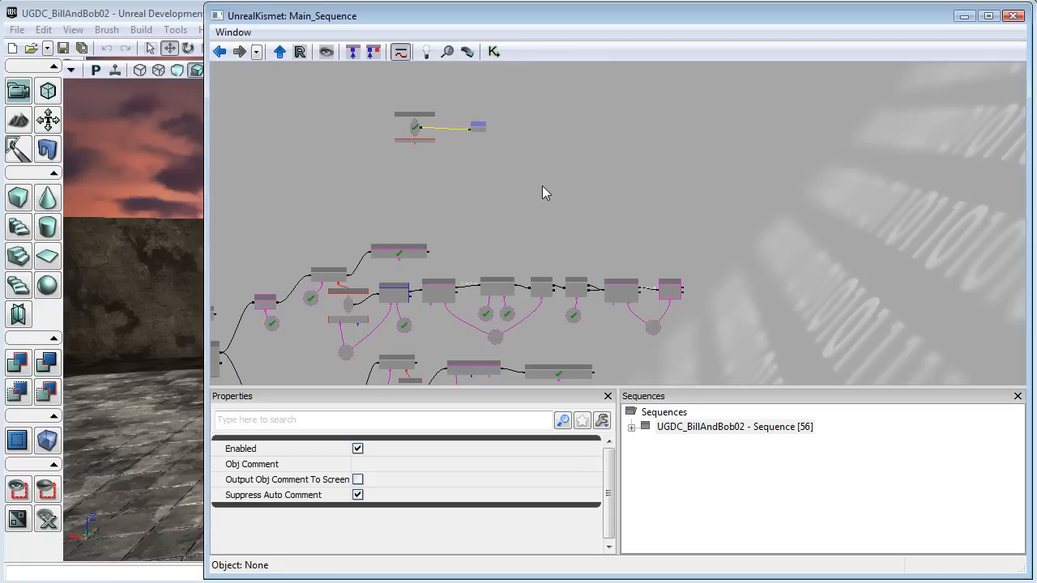
pyautogui.moveTo(511, 204); pyautogui.dragTo(527, 184)
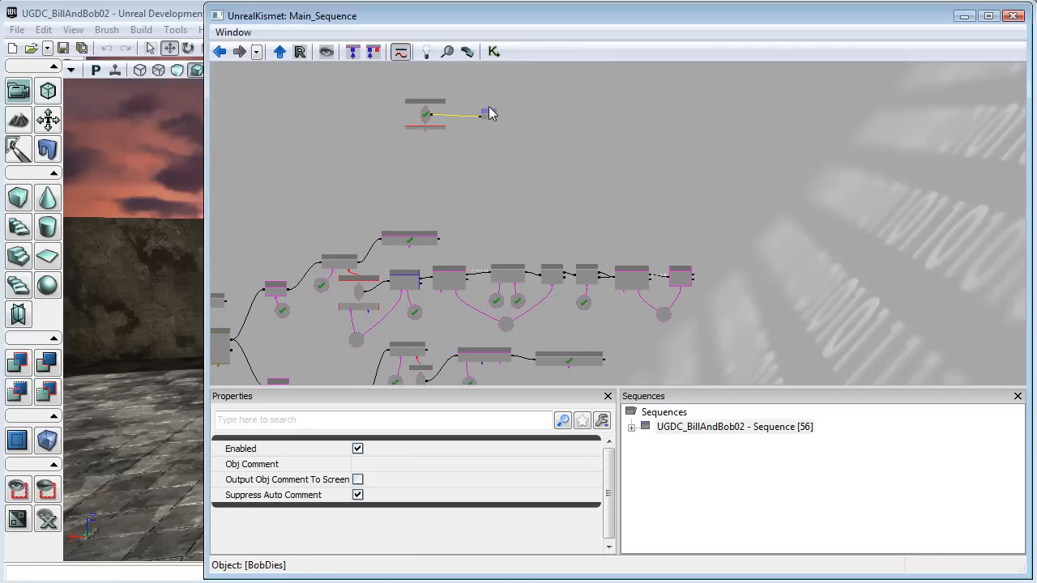
pyautogui.scroll(3, 595, 116)
pyautogui.moveTo(537, 154)
pyautogui.mouseDown()
pyautogui.moveTo(632, 109)
pyautogui.moveTo(548, 127)
pyautogui.moveTo(497, 155)
pyautogui.moveTo(530, 171)
pyautogui.mouseUp()
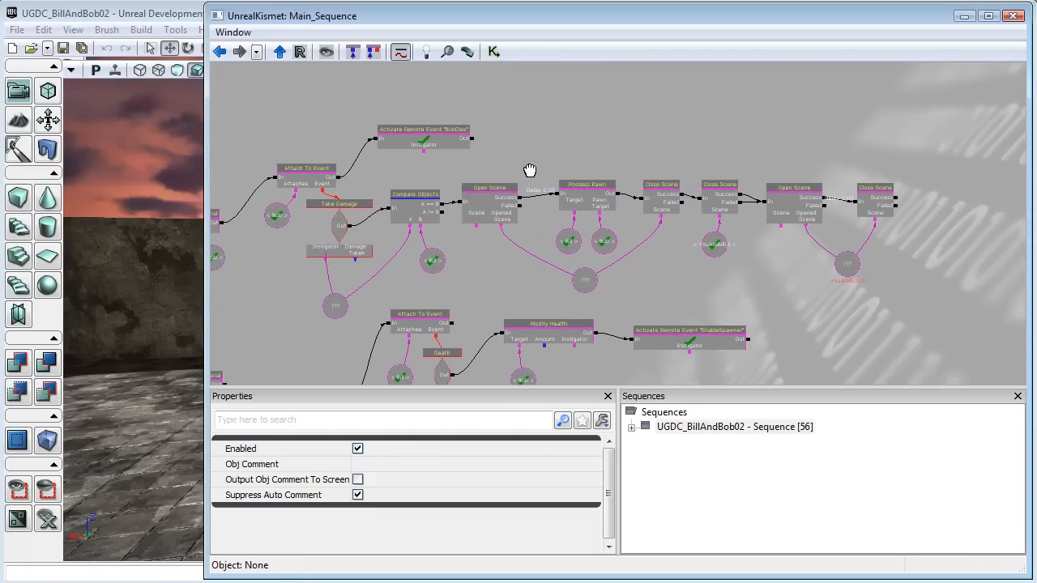